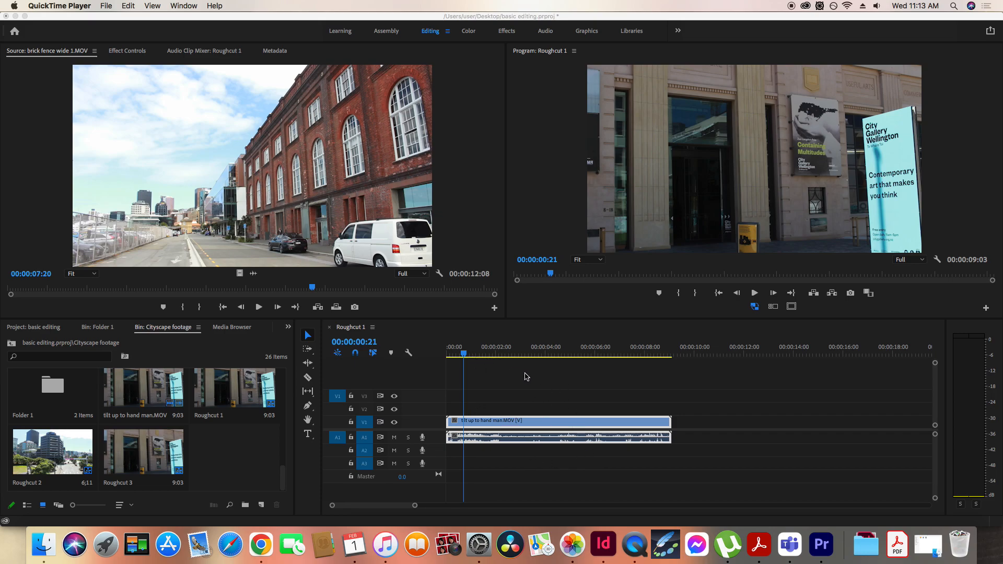
- Play part of the Roughcut 1 sequence and move the playhead back to about 00:00:01:28
click(484, 371)
key(space)
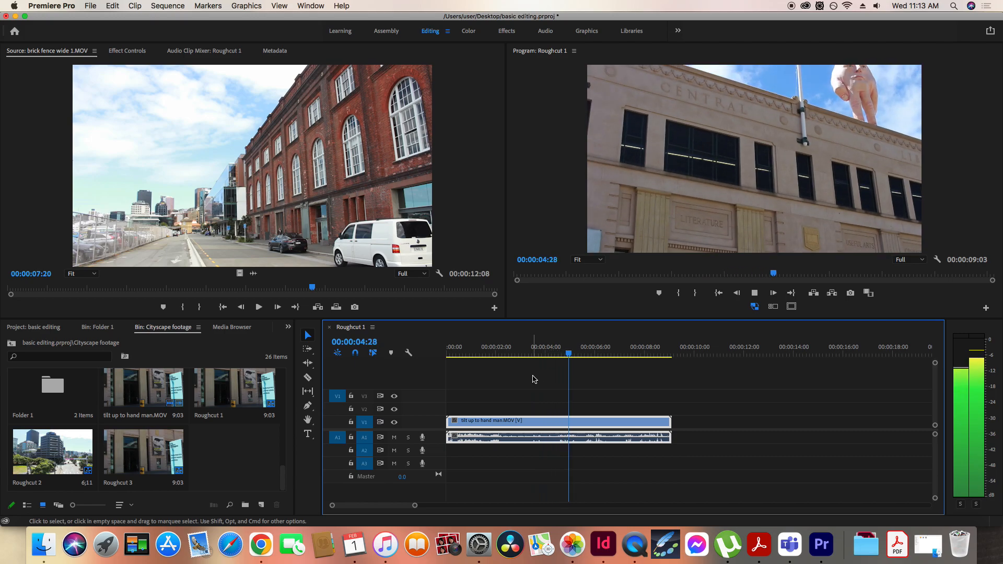
key(space)
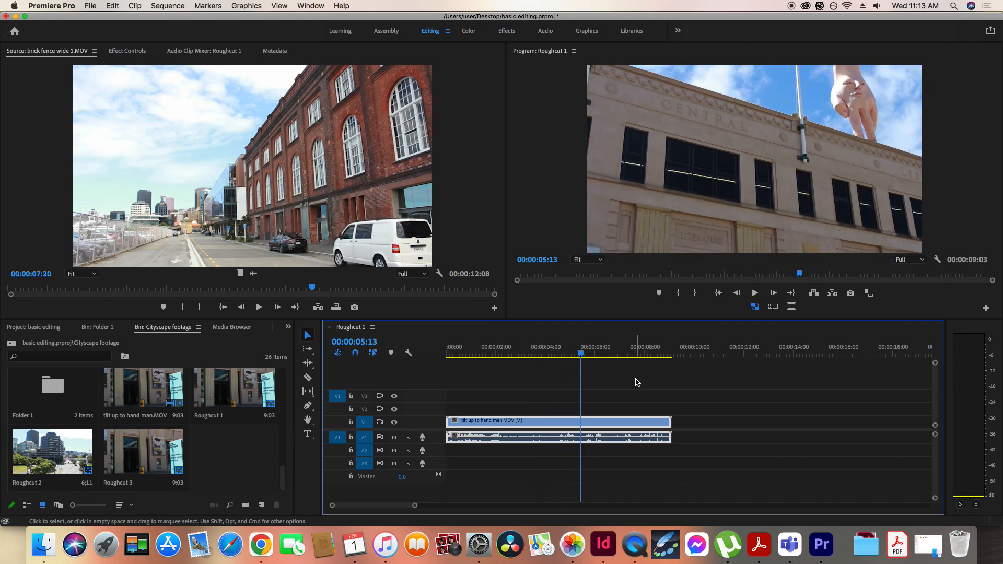
drag(546, 357, 516, 356)
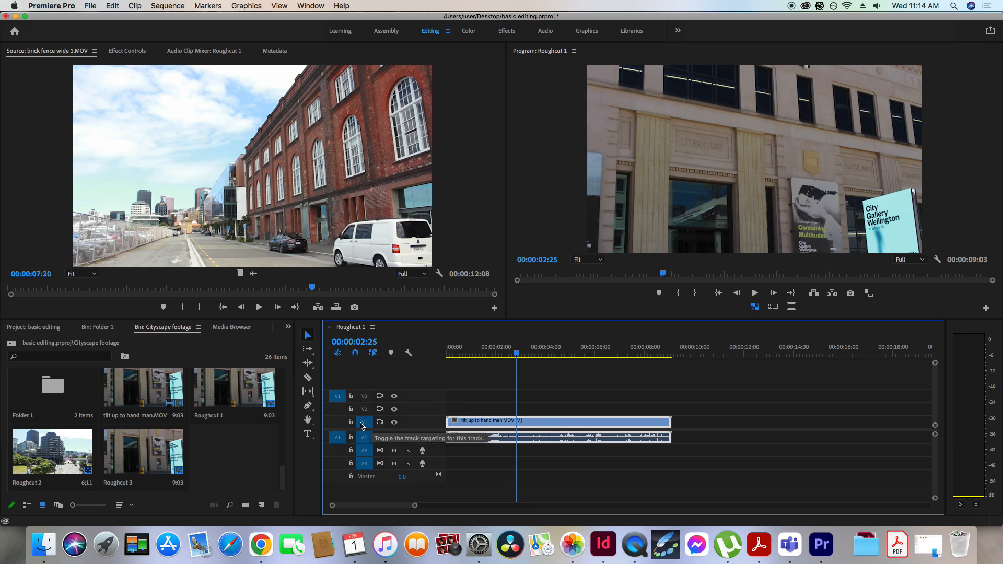
drag(502, 354, 494, 355)
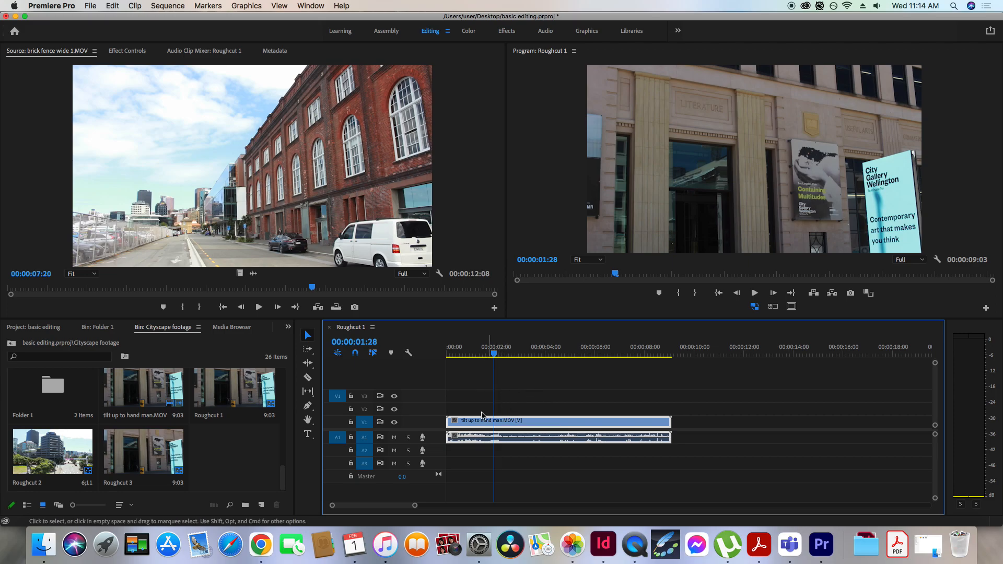
- Enlarge the Video 1 track until its clip thumbnail shows, and shrink it back to a thin track
drag(427, 412, 426, 391)
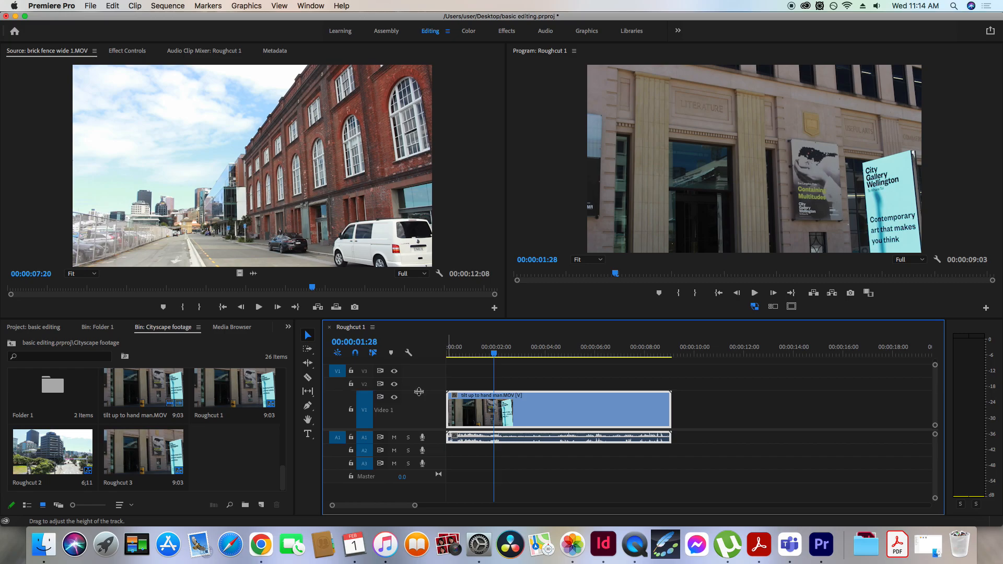
drag(418, 391, 418, 415)
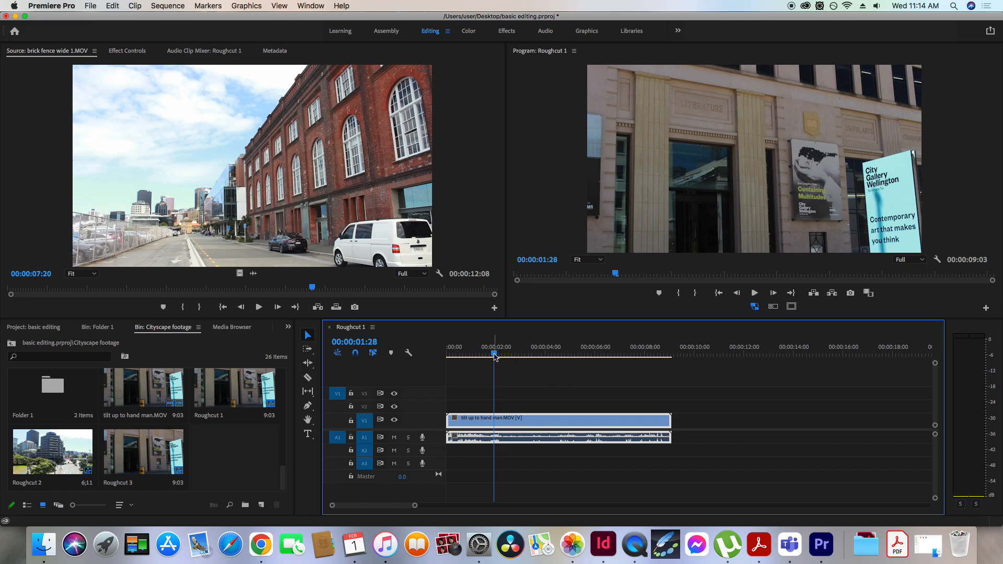
- Scrub the Roughcut 1 sequence and play it from near the start to about 00:00:04:09
mouse_move(495, 356)
mouse_down()
mouse_move(572, 366)
mouse_move(475, 359)
mouse_move(505, 360)
mouse_up()
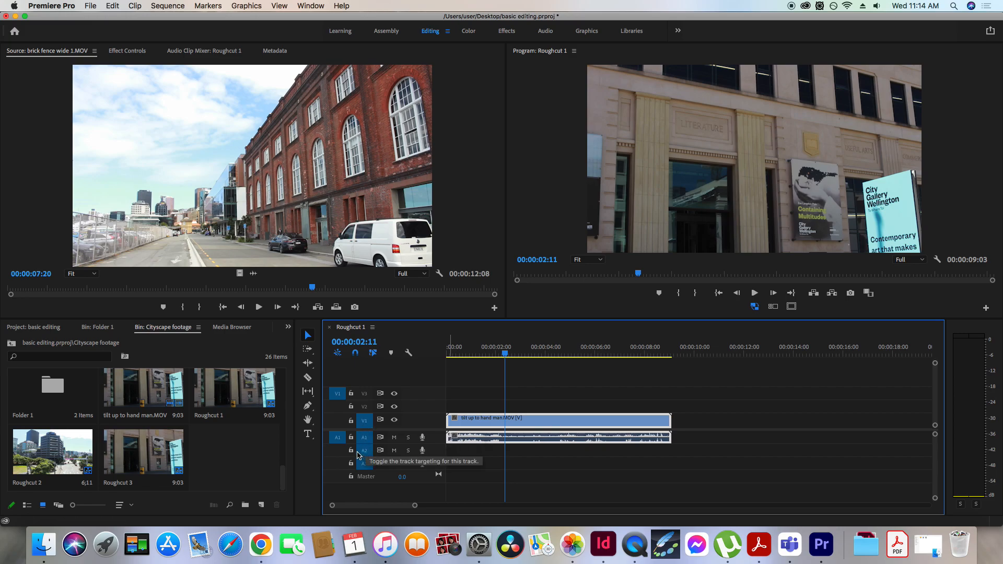
click(551, 453)
click(479, 352)
key(space)
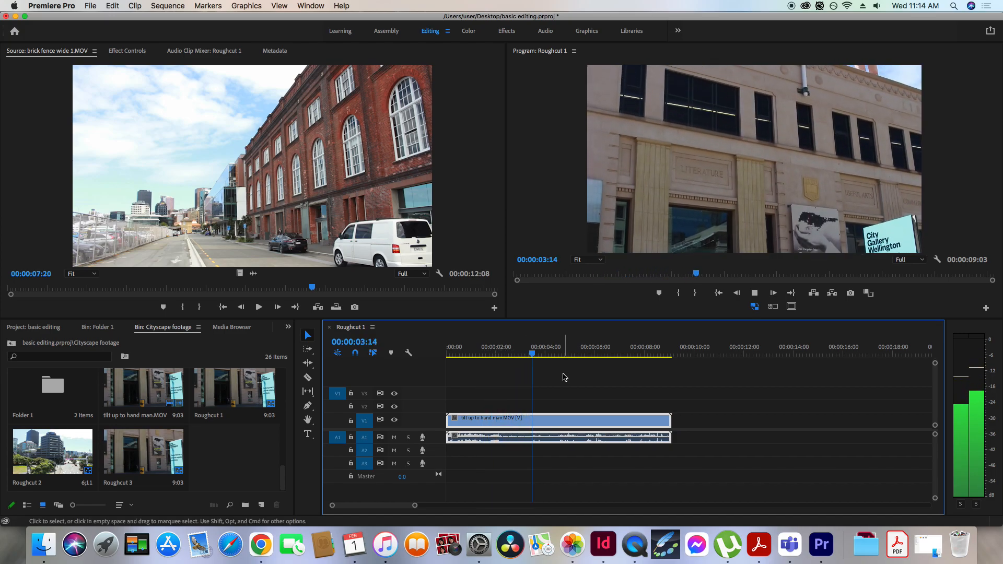
key(space)
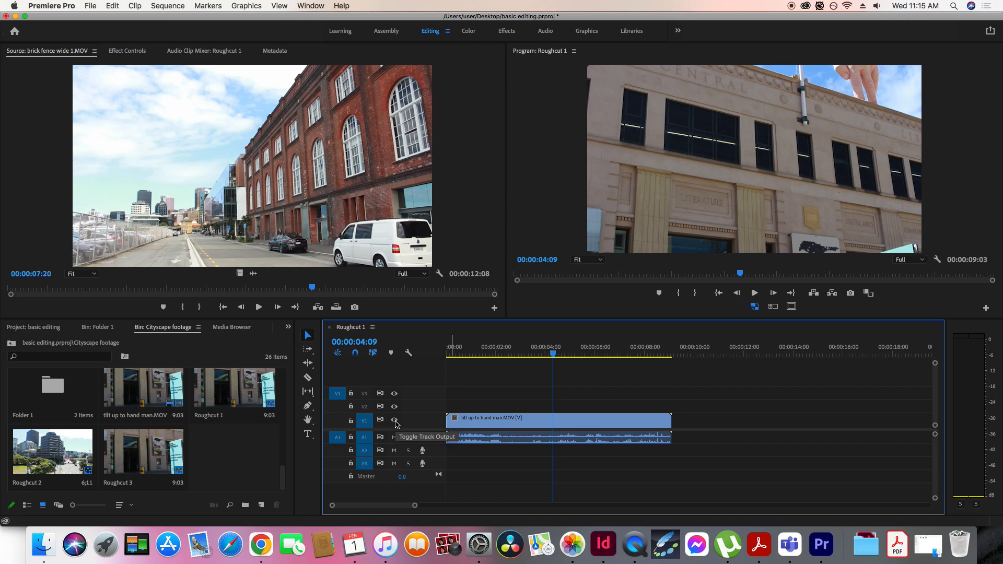
- Switch the V1 track's output off and on again, and lock and unlock tracks V1 and A1
click(395, 421)
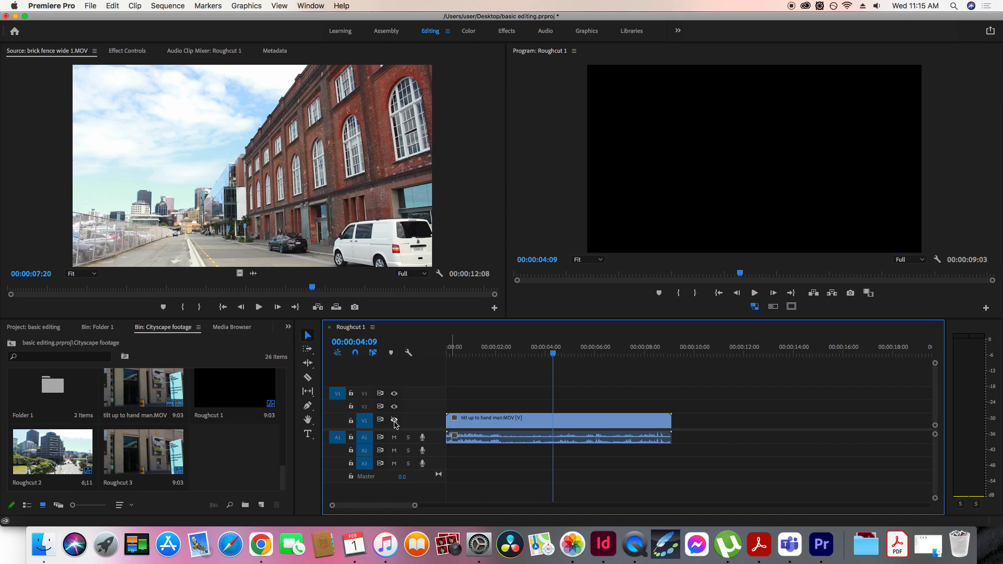
click(394, 421)
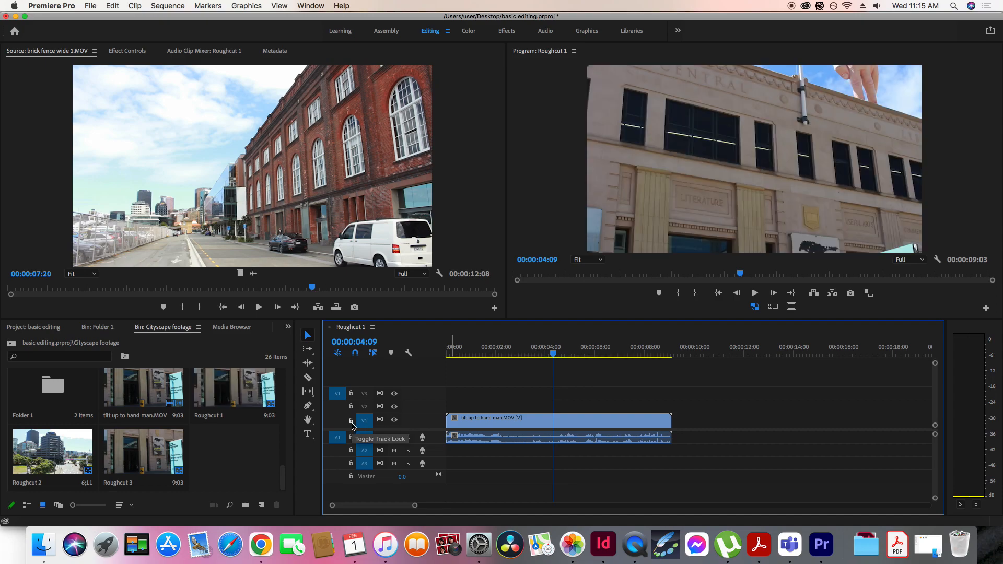
click(351, 421)
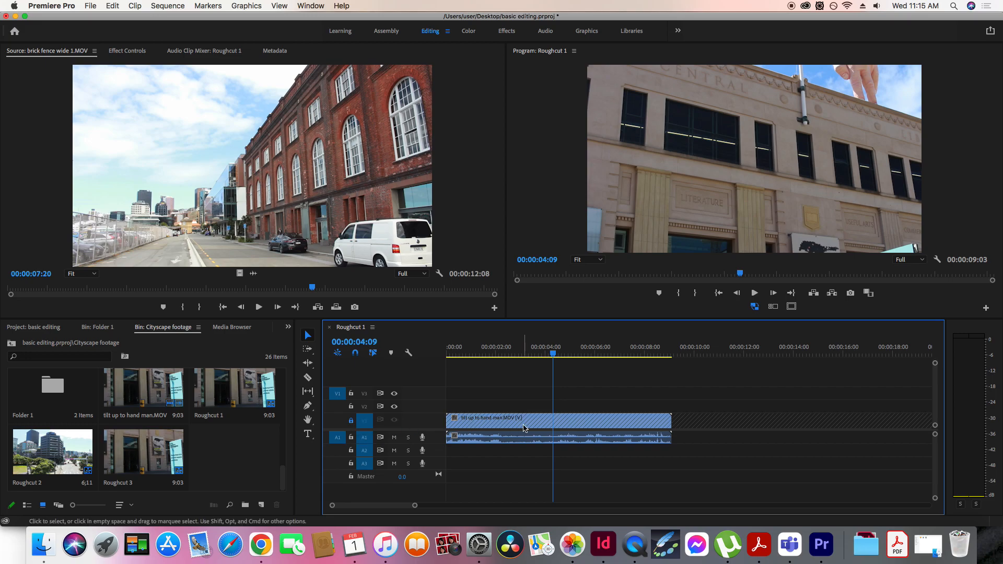
mouse_move(553, 353)
mouse_down()
mouse_move(515, 354)
mouse_move(556, 354)
mouse_up()
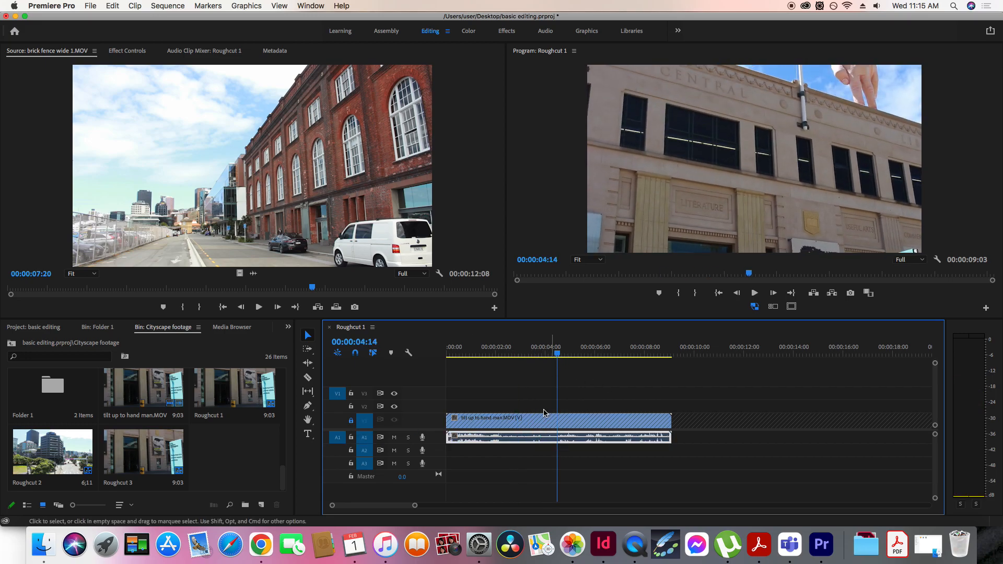
click(351, 421)
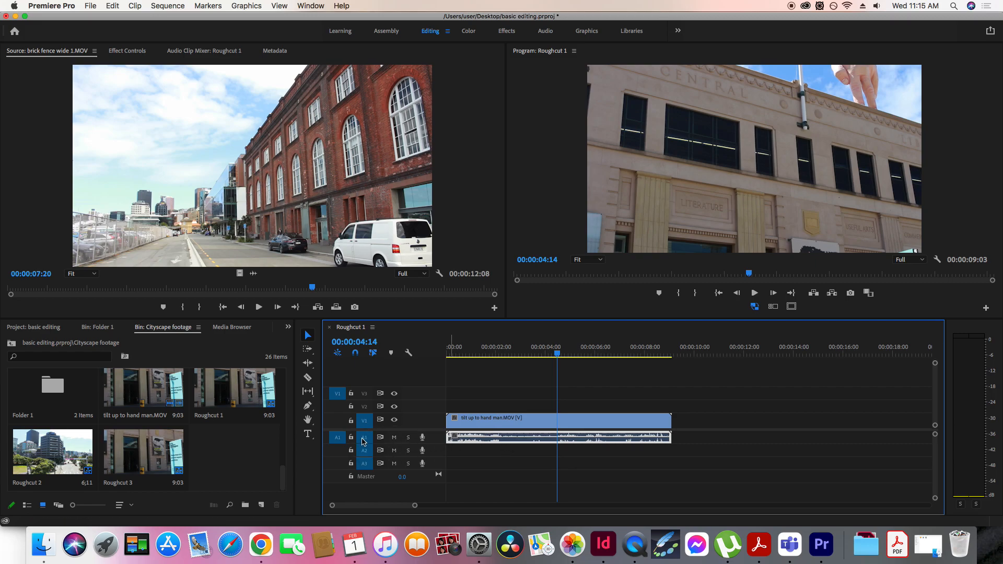
click(351, 439)
click(351, 438)
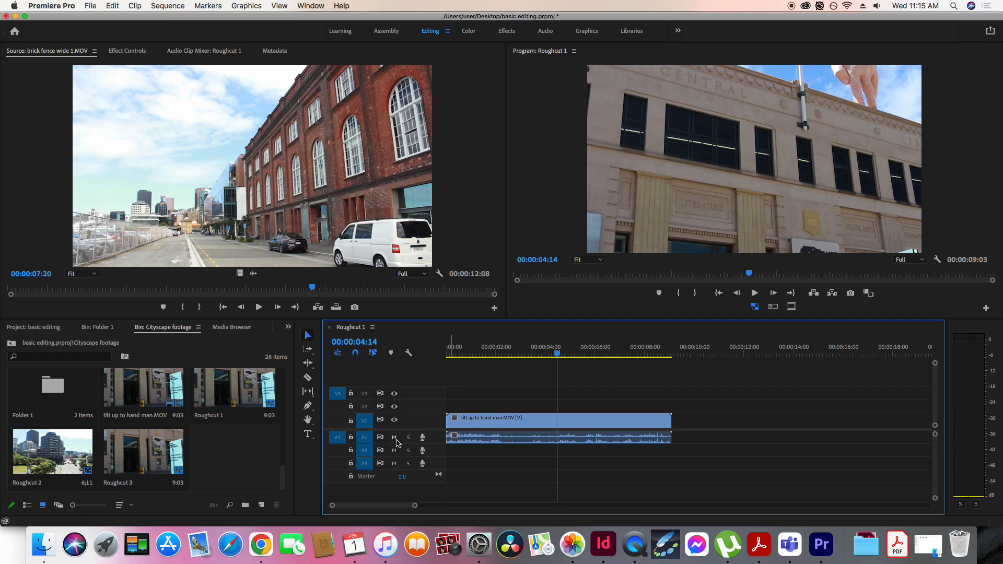
- Try muting audio track A1 during playback and try soloing it, switching both options off again
click(394, 438)
click(535, 360)
key(space)
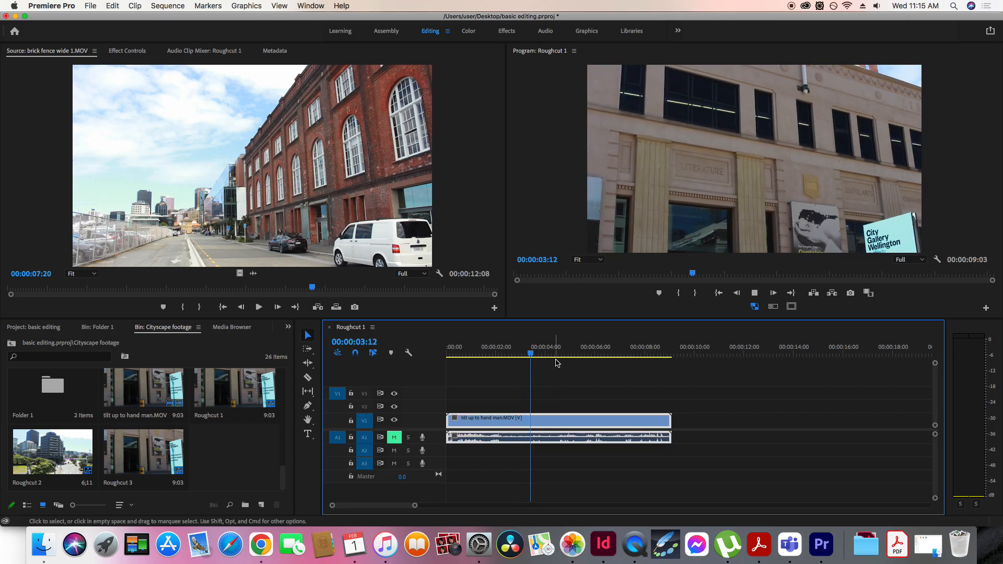
key(space)
click(395, 439)
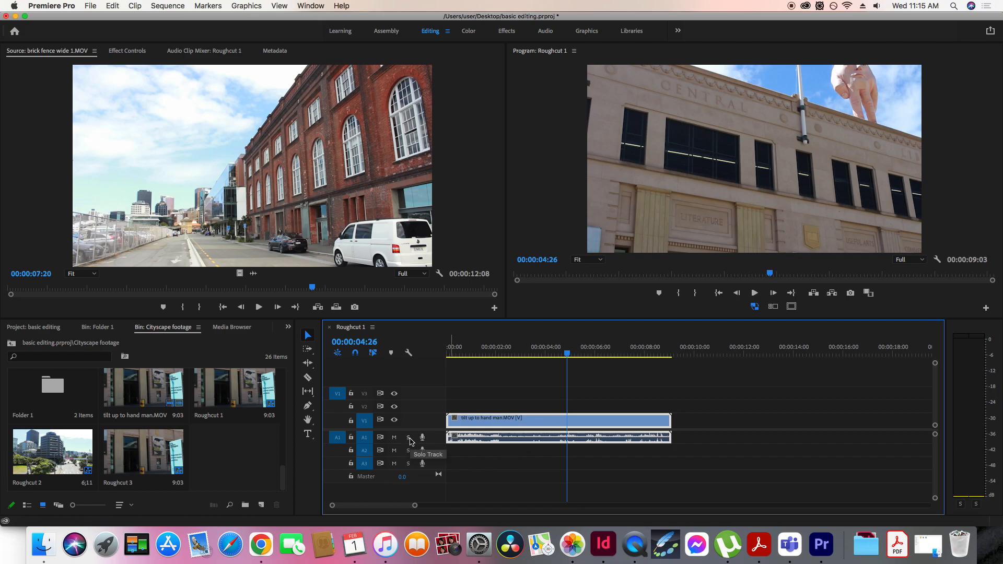
click(408, 438)
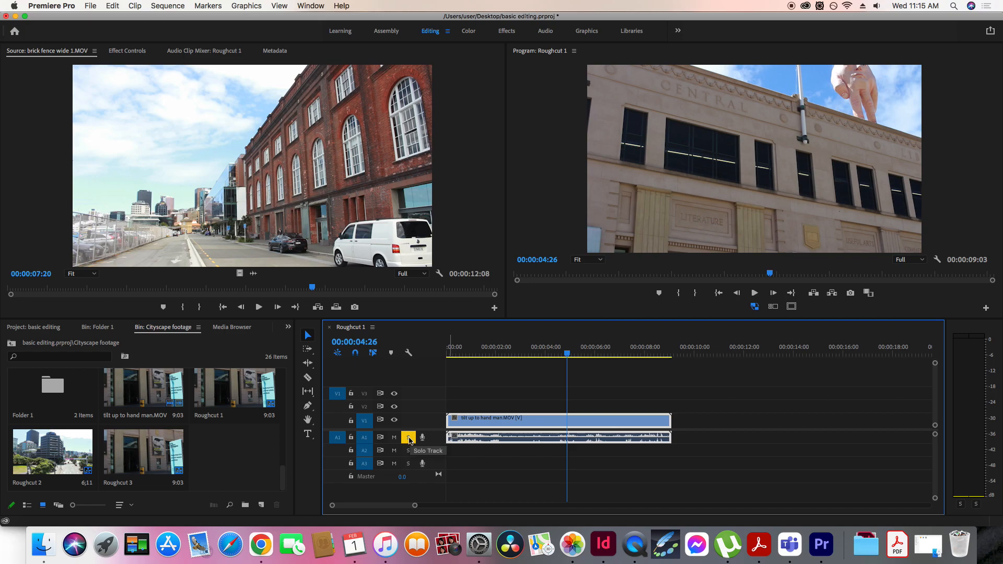
click(408, 438)
- Trim the end of the tilt up to hand man.MOV clip to about 00:00:07:07
drag(519, 350, 567, 363)
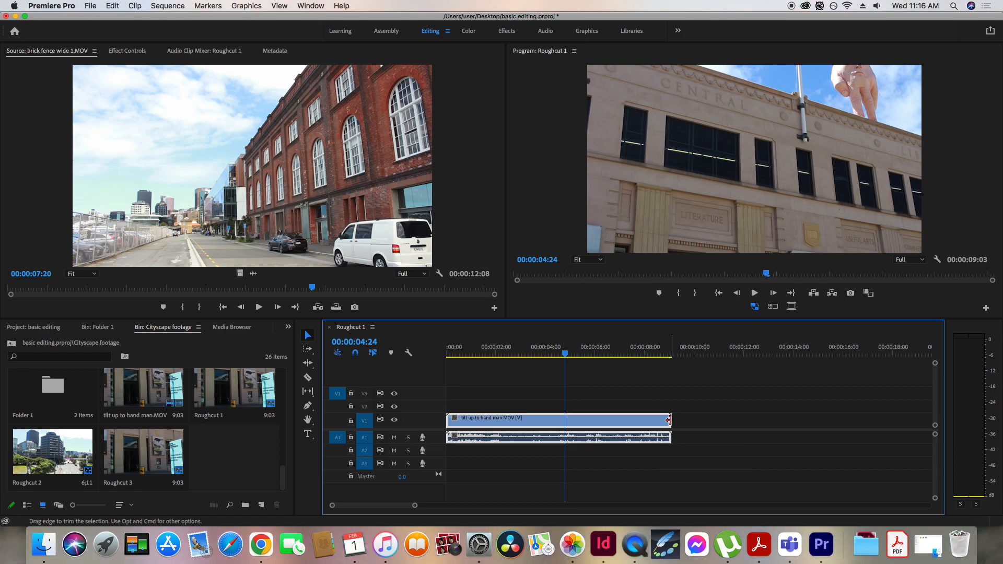
drag(668, 420, 620, 421)
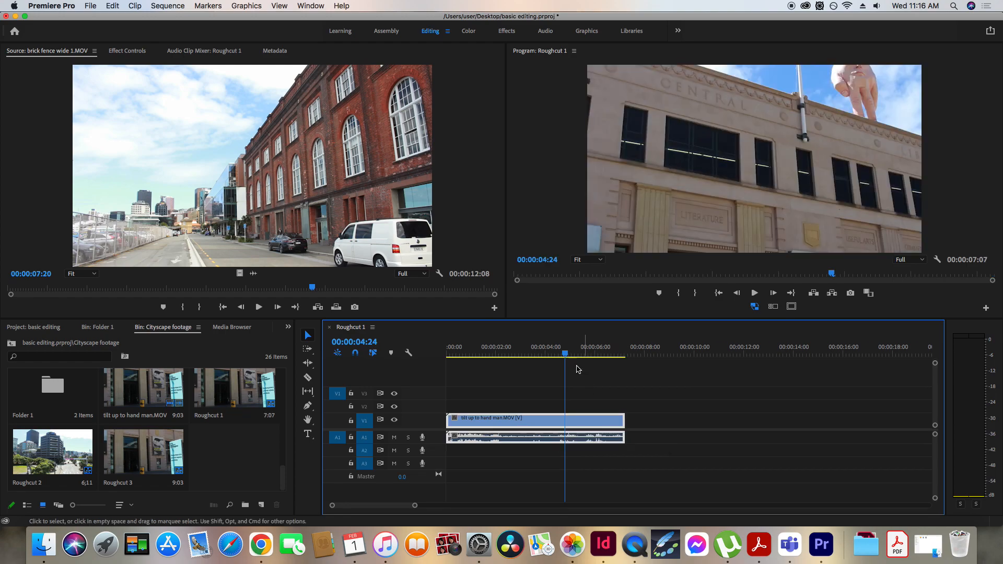
- Review the trimmed tilt up to hand man.MOV clip and park the playhead at 00:00:04:00
click(451, 352)
click(498, 354)
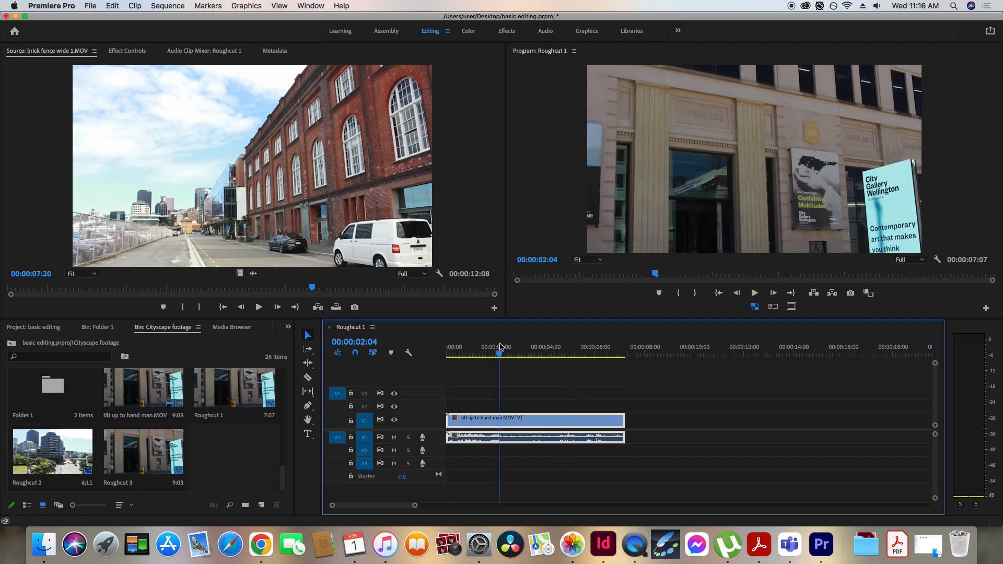
mouse_move(451, 421)
mouse_down()
mouse_move(502, 421)
mouse_move(447, 421)
mouse_up()
drag(497, 350, 464, 350)
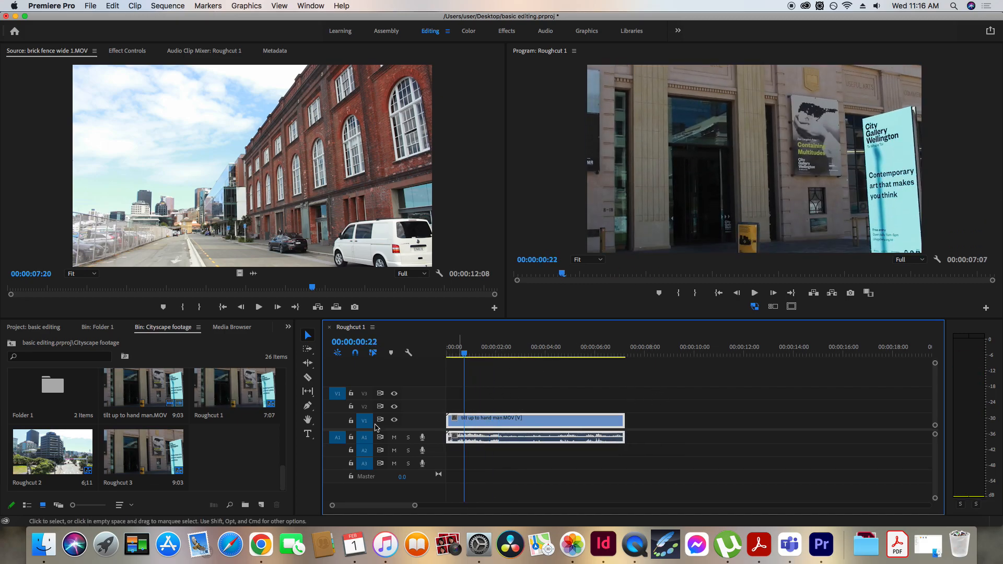
click(546, 355)
drag(546, 355, 547, 354)
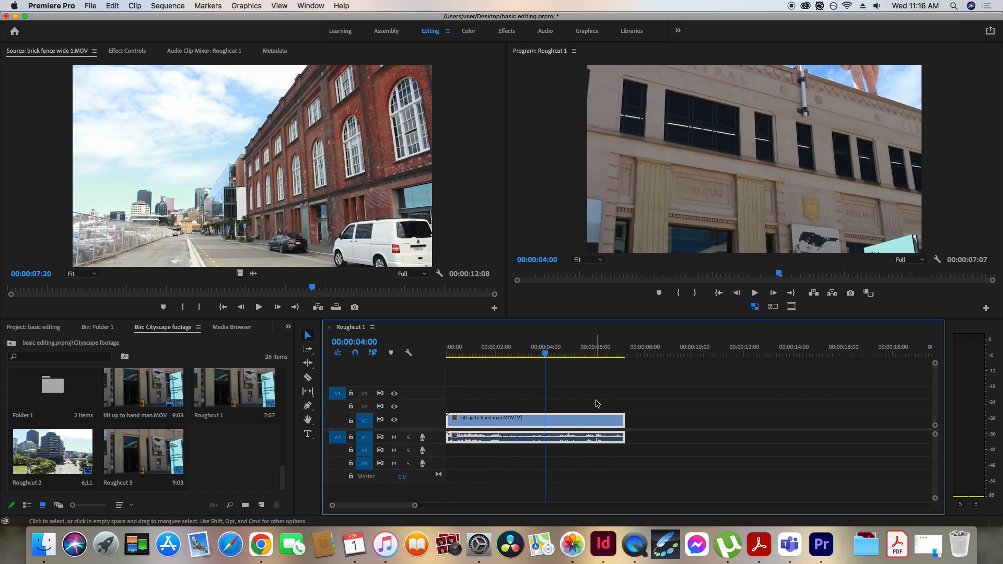
- Preview ball sun block.MOV from the Cityscape footage bin and place it on V1 directly after the first clip
drag(285, 479, 277, 394)
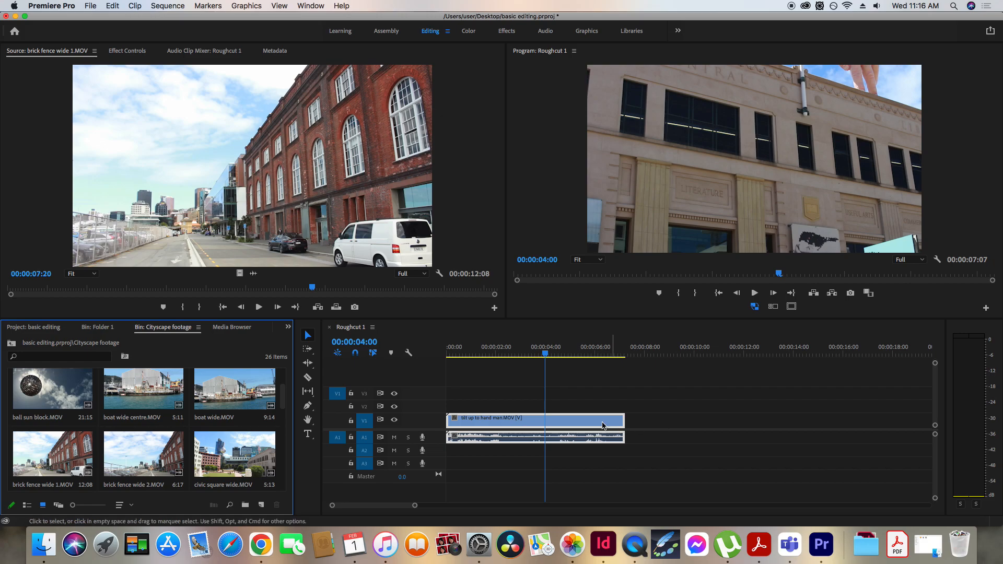
drag(544, 354, 572, 355)
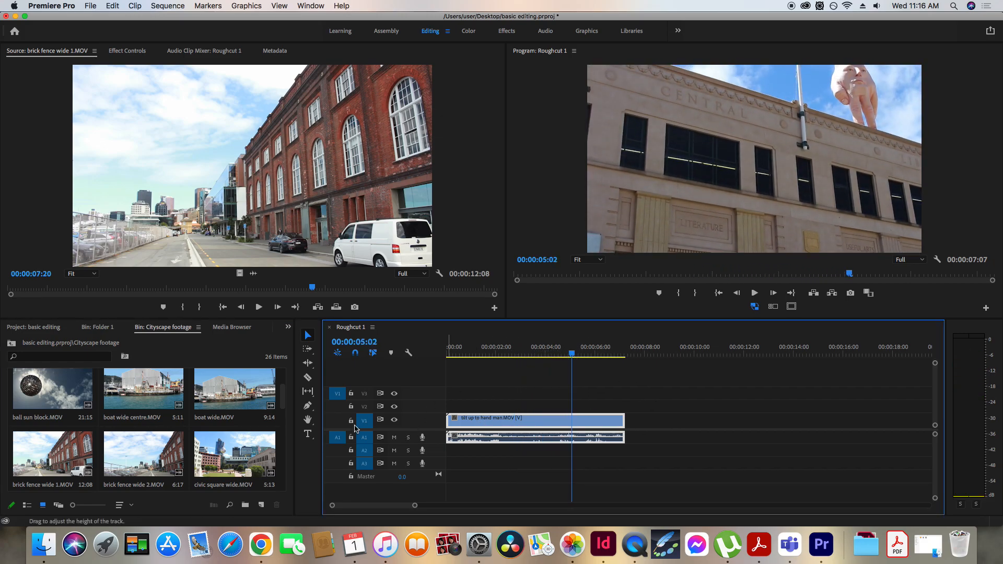
click(52, 397)
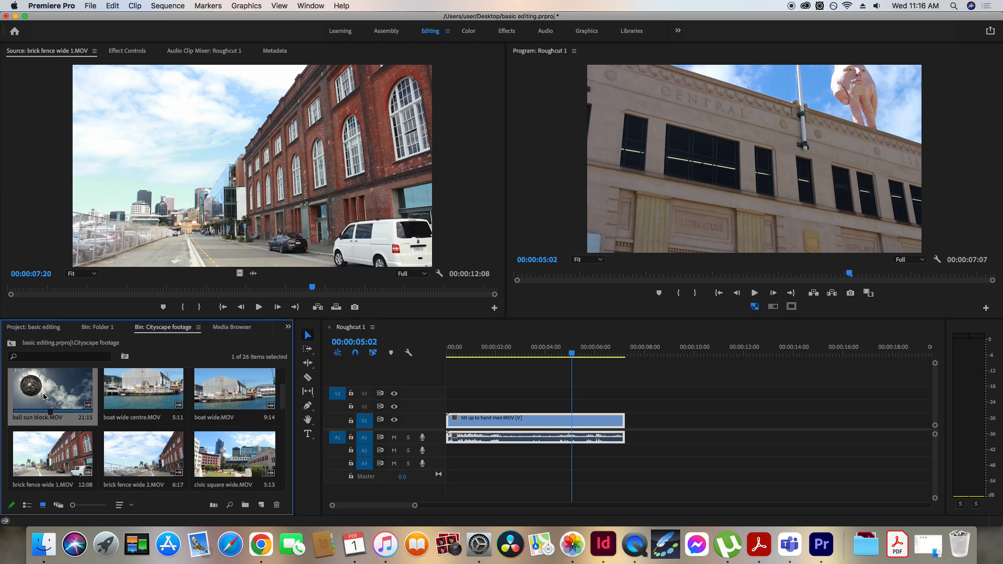
double_click(45, 392)
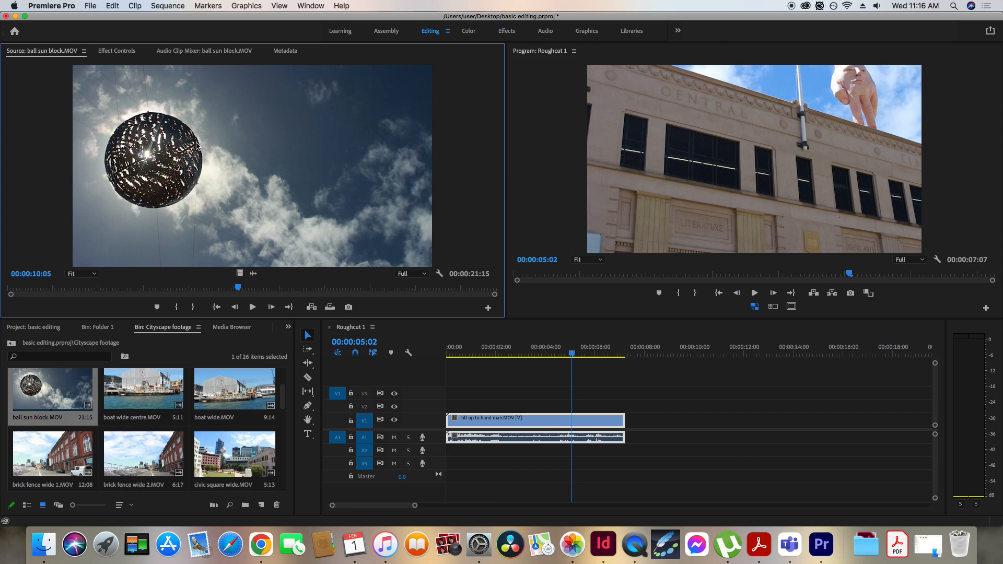
drag(58, 389, 641, 423)
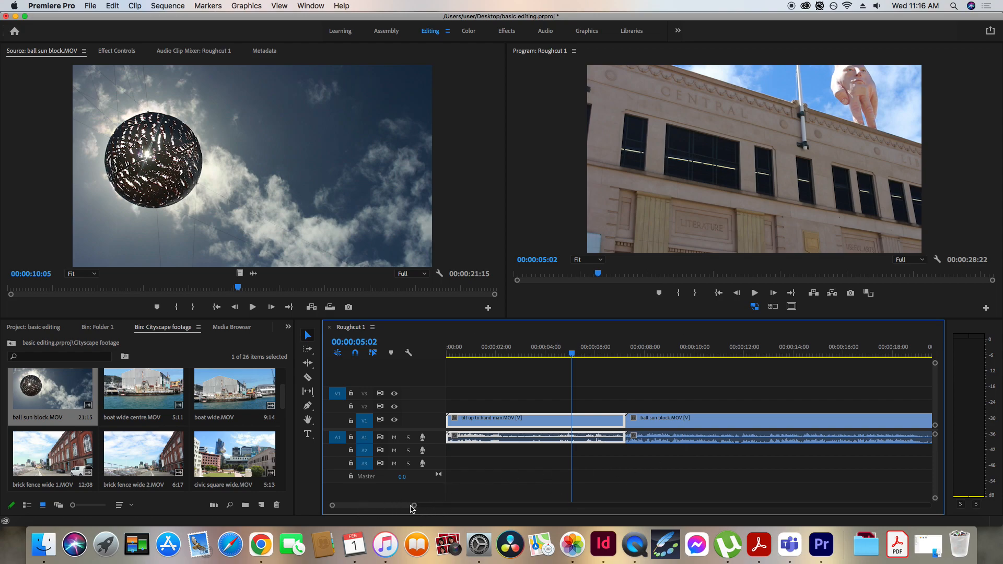
- Trim the end of the ball sun block.MOV clip to 00:00:15:11 on the timeline
drag(415, 509, 689, 518)
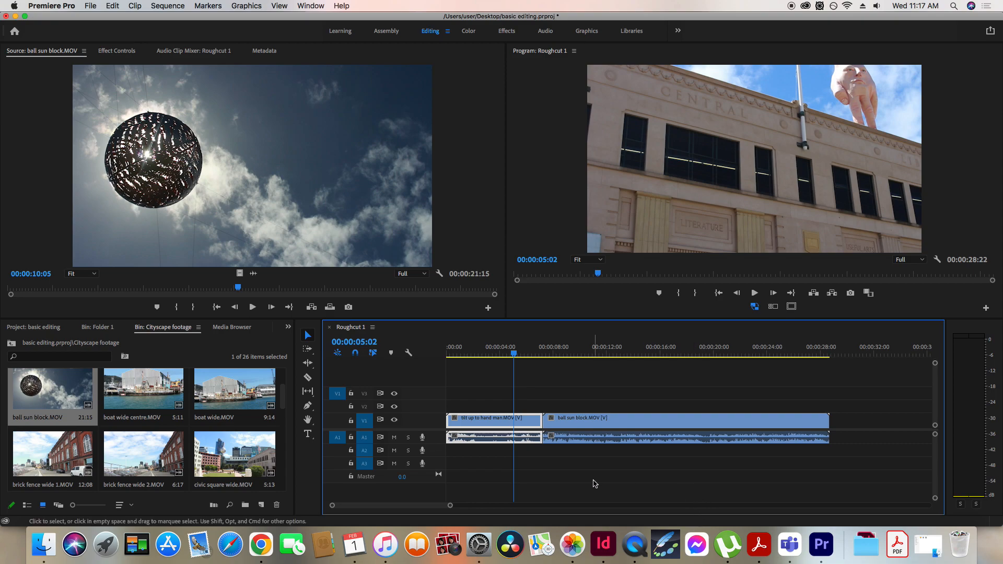
key(=)
key(minus)
click(652, 354)
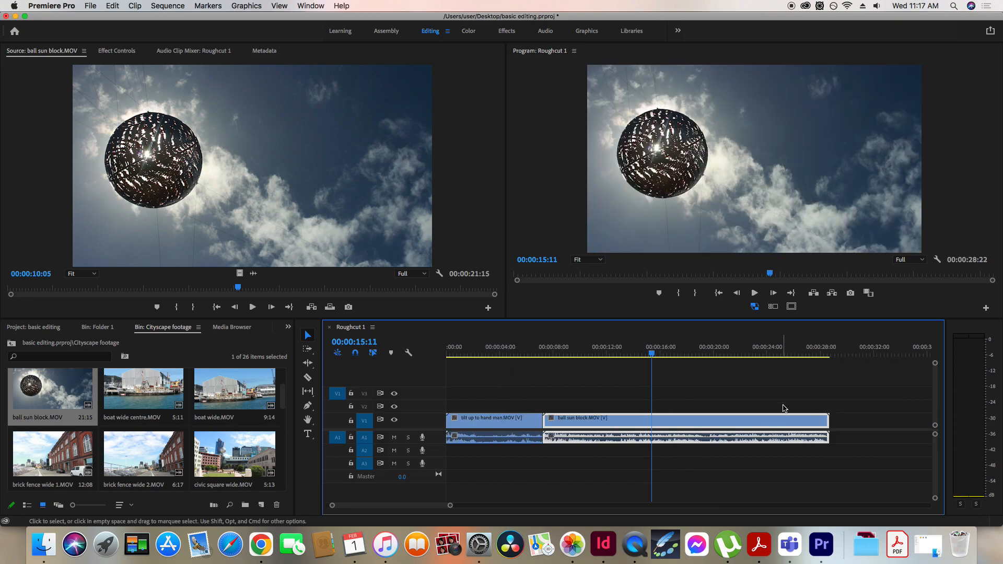
drag(831, 422, 650, 422)
- Mute audio track A1 and check the cut between the two clips at several playhead positions
drag(585, 355, 572, 357)
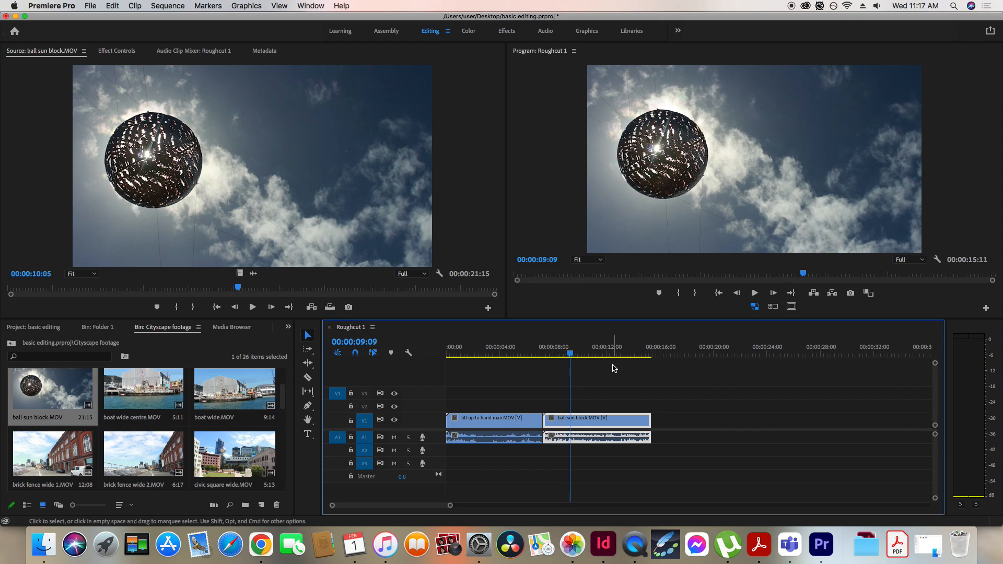
click(394, 437)
click(522, 345)
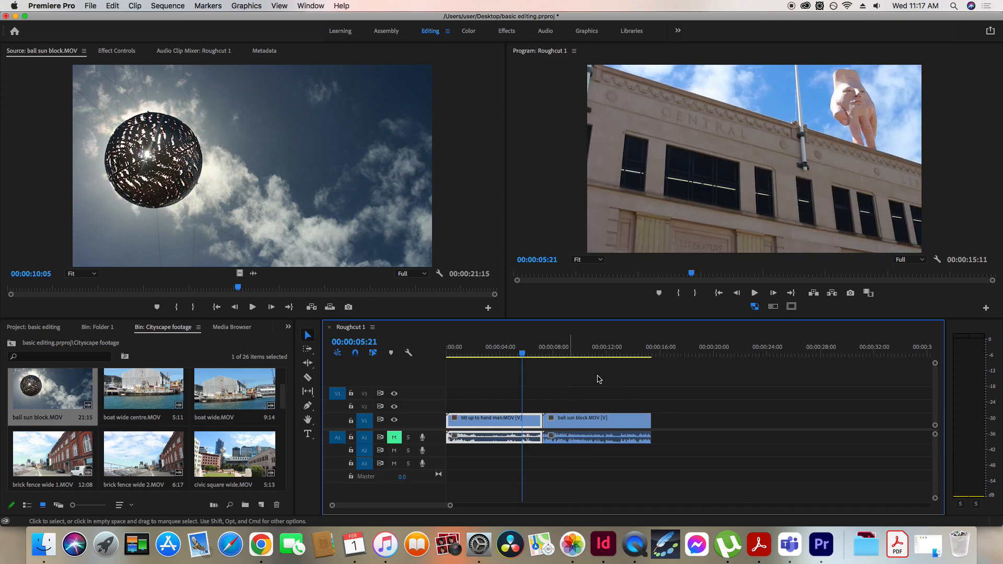
click(550, 355)
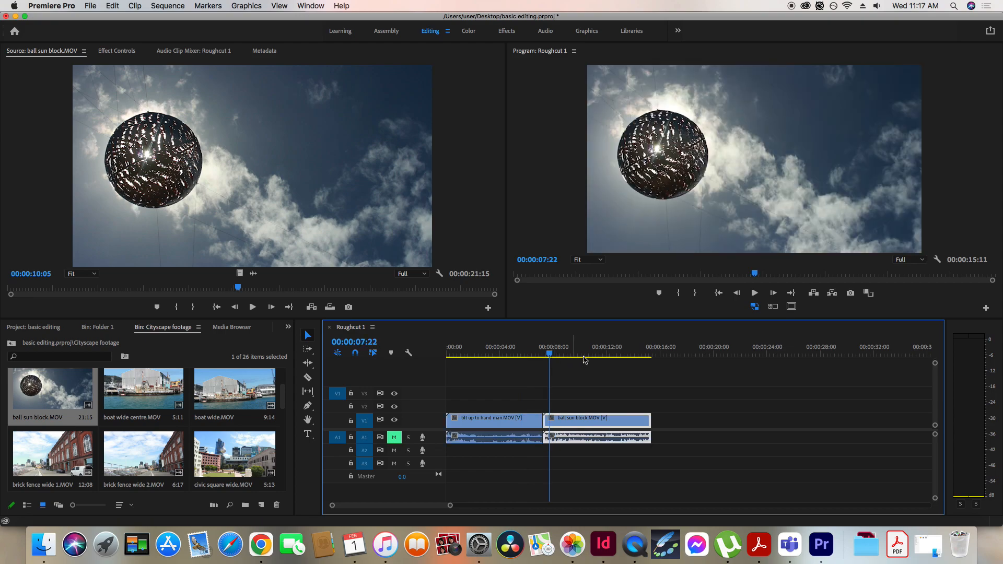
click(521, 355)
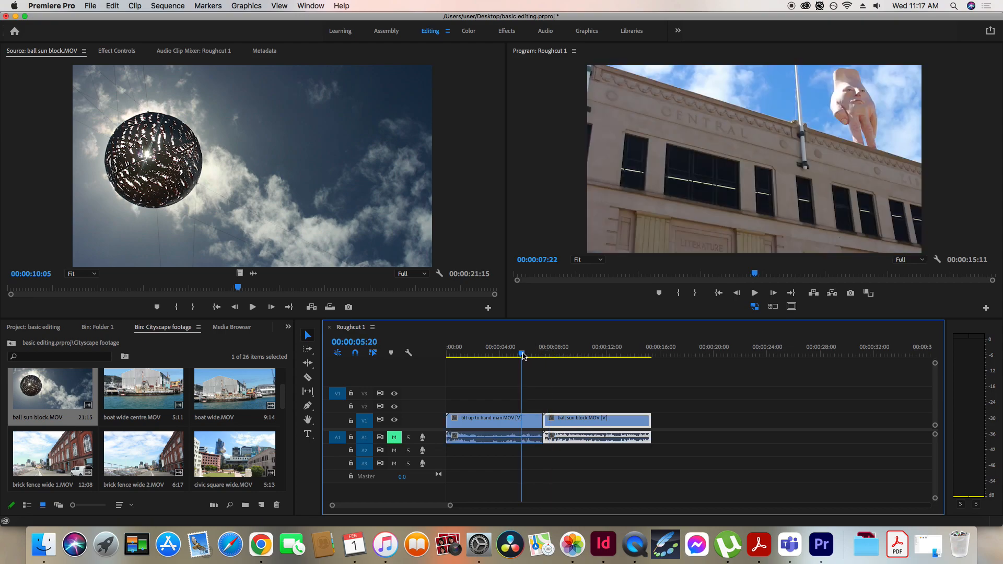
click(492, 355)
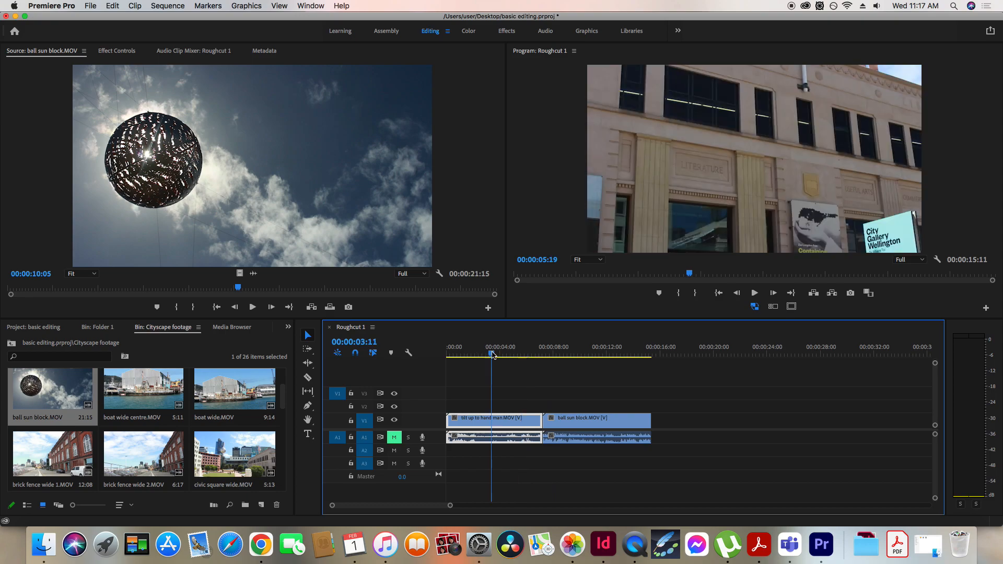
- Play across the cut and move ball sun block.MOV to V2 and A2, overlapping the end of tilt up to hand man.MOV
key(space)
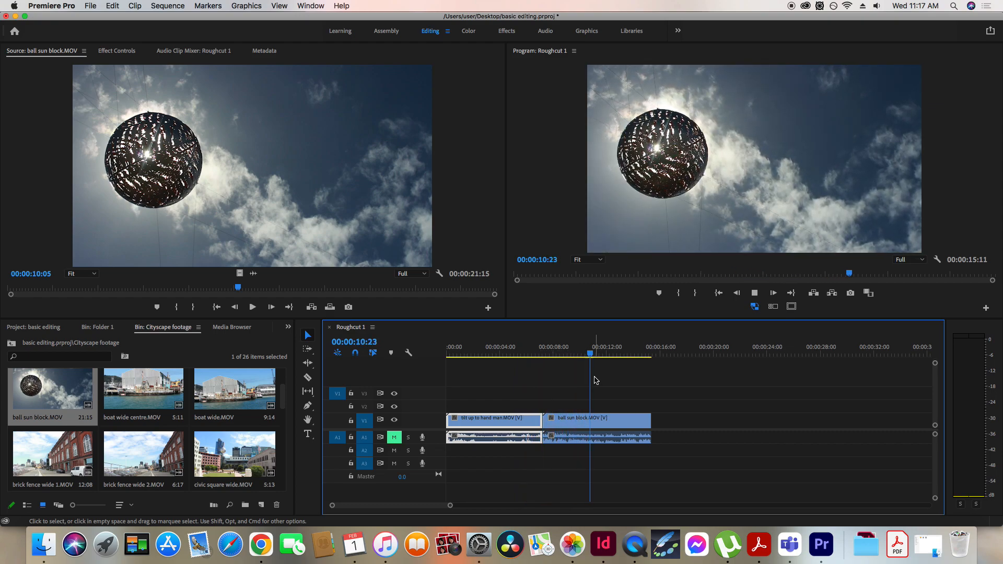
key(space)
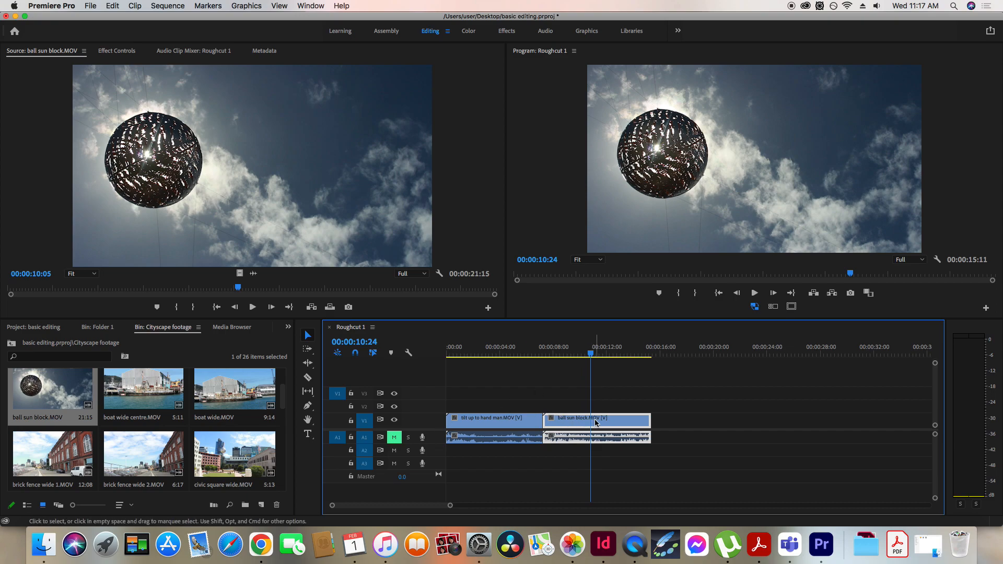
drag(564, 423, 569, 454)
drag(570, 410, 656, 421)
mouse_move(495, 423)
mouse_down()
mouse_move(601, 424)
mouse_move(493, 422)
mouse_up()
drag(703, 420, 547, 412)
- Play the sequence through the overlap to check which of the two stacked clips is shown
click(464, 354)
key(space)
key(space)
click(574, 404)
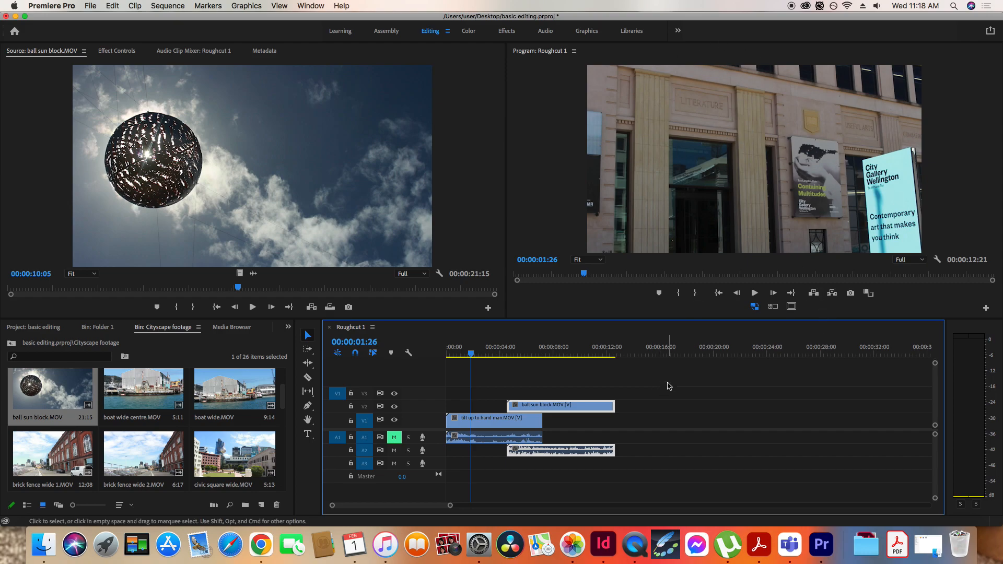
key(space)
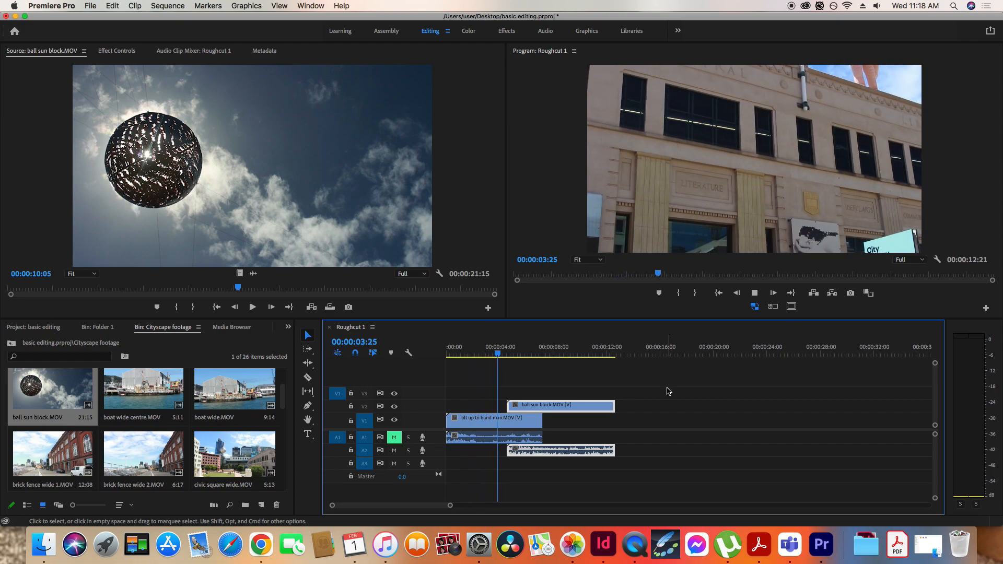
key(space)
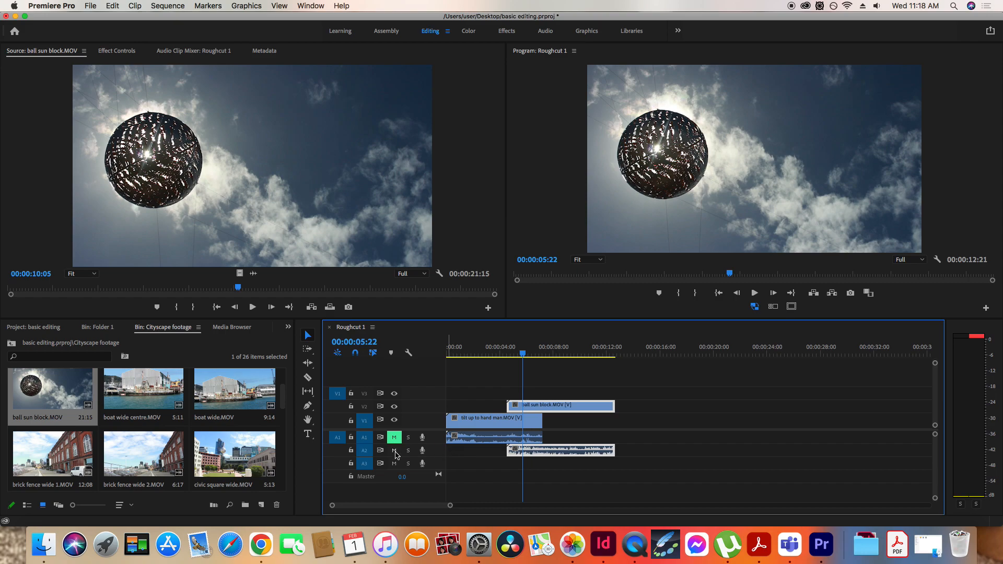
- Mute audio track A2, shift ball sun block.MOV later on V2 so it ends at 00:00:14:10, and play the overlap
click(394, 451)
drag(549, 408, 571, 407)
click(483, 350)
key(space)
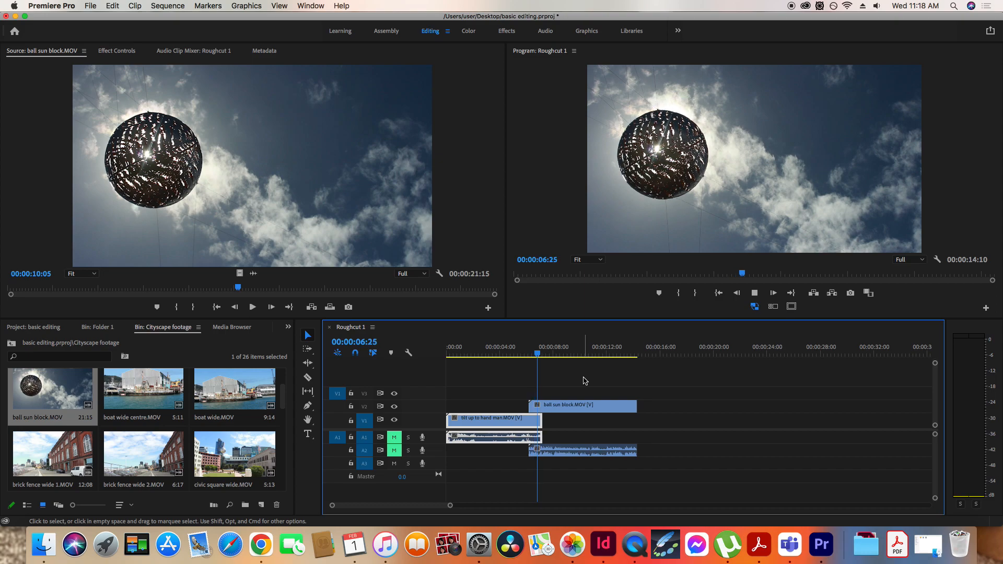
key(space)
- Try overwriting the end of tilt up to hand man.MOV with ball sun block.MOV on V1, and undo the last two clip moves
drag(575, 410, 526, 441)
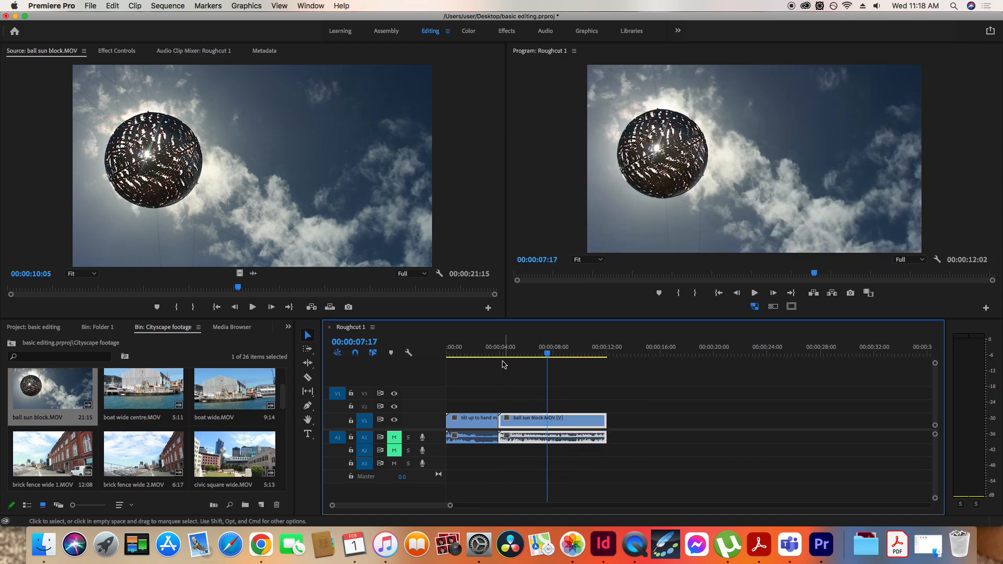
click(476, 353)
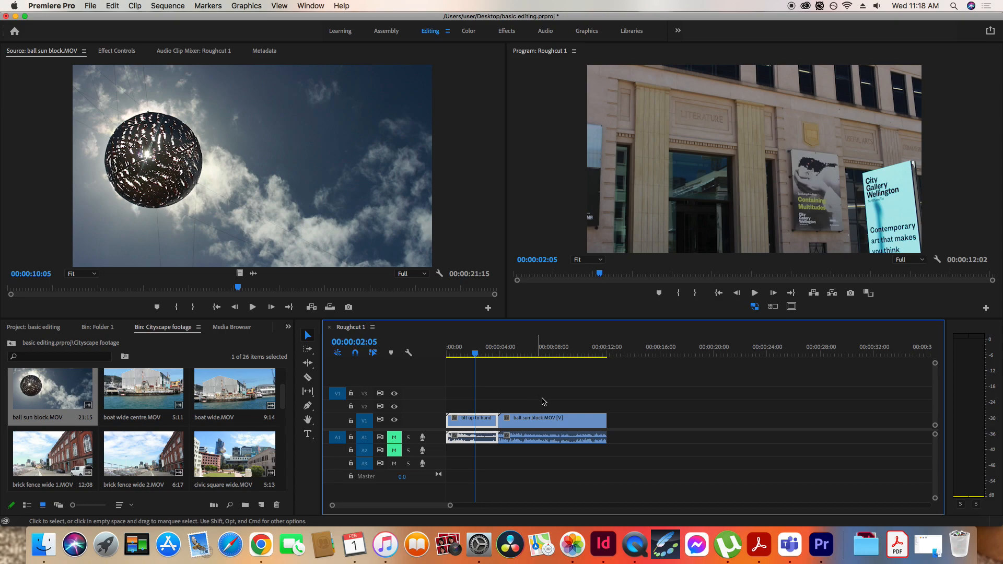
key(space)
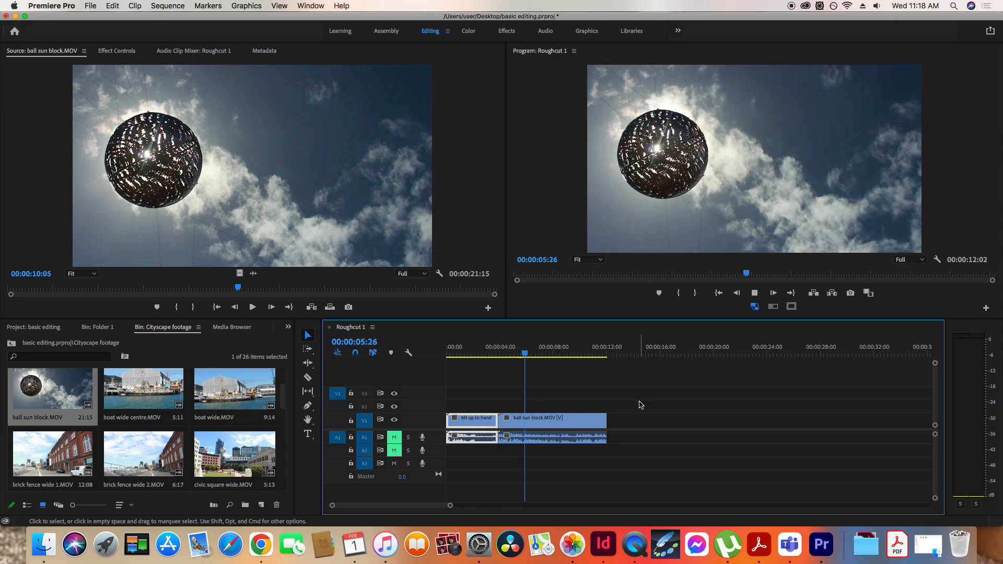
key(space)
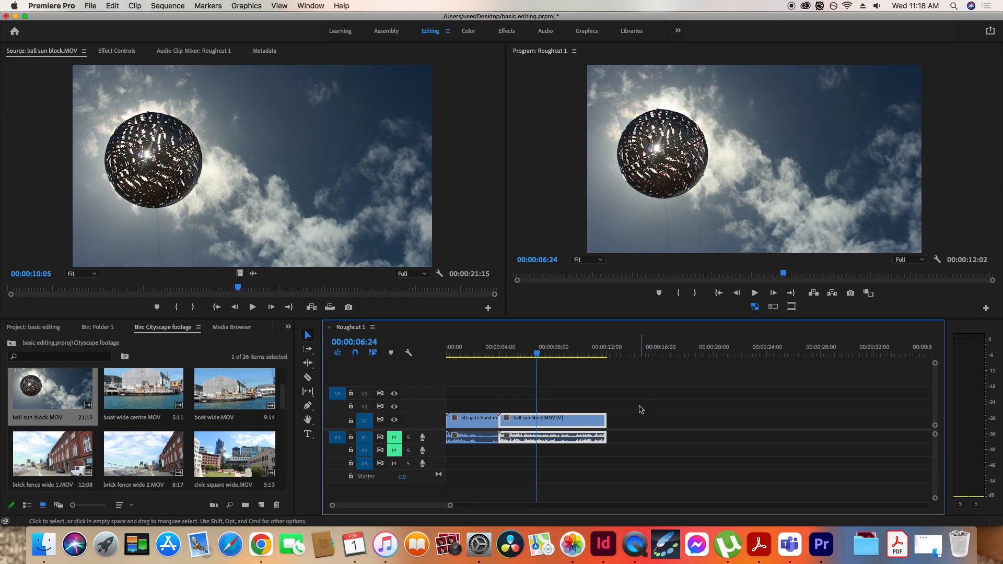
key(super+z)
key(super+z)
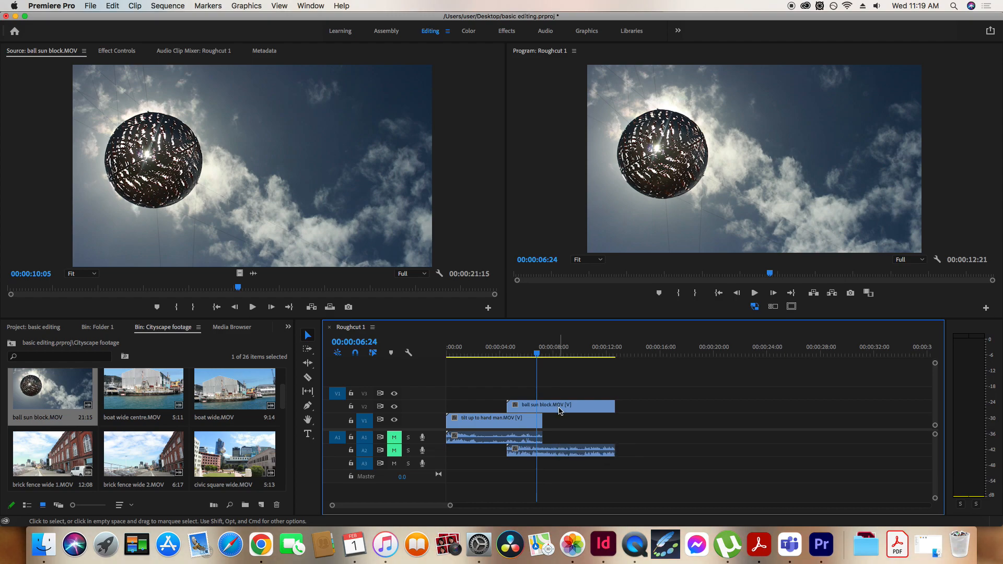
- Move ball sun block.MOV on V2 to start exactly where tilt up to hand man.MOV ends, and play across the cut
drag(560, 411, 579, 406)
click(517, 356)
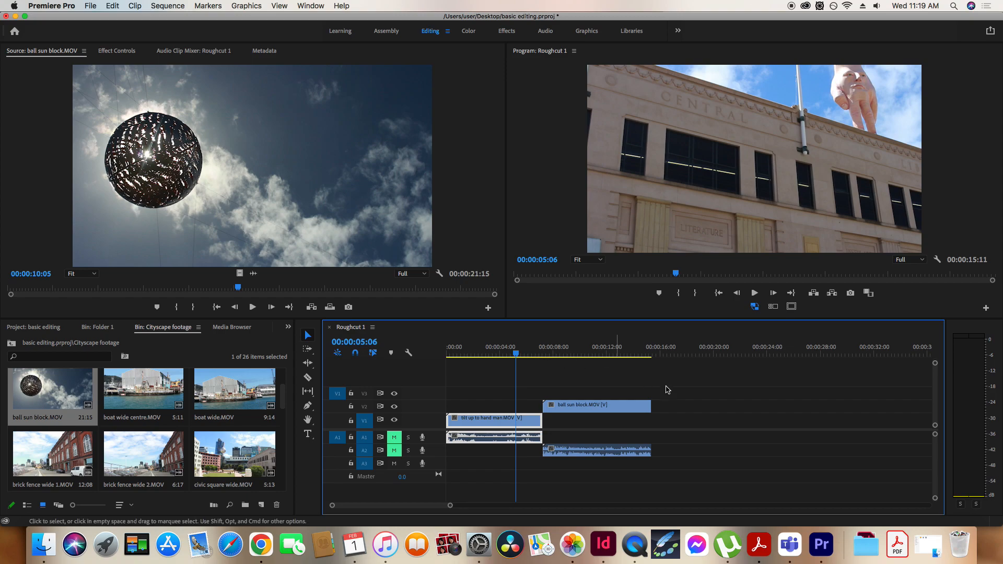
key(space)
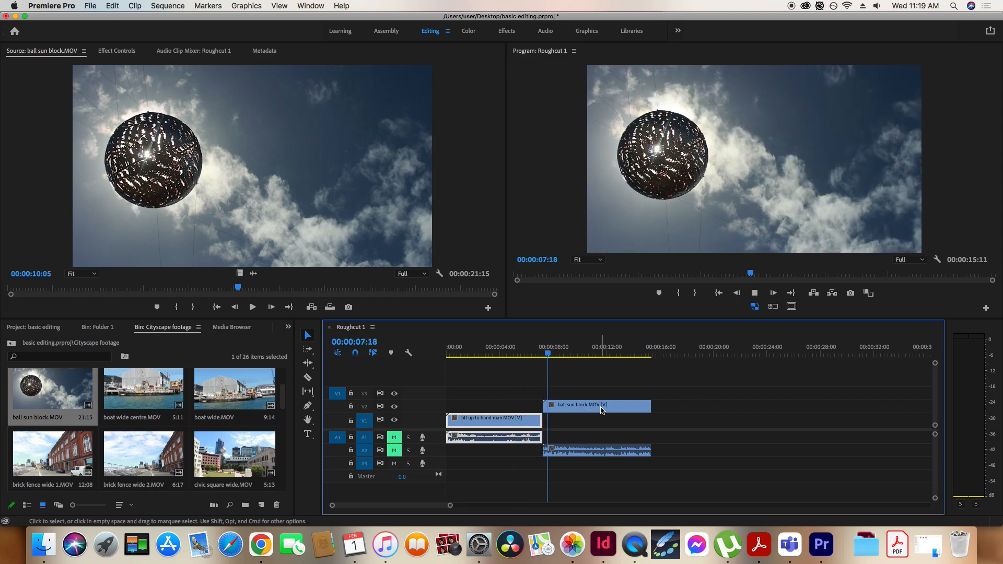
click(601, 409)
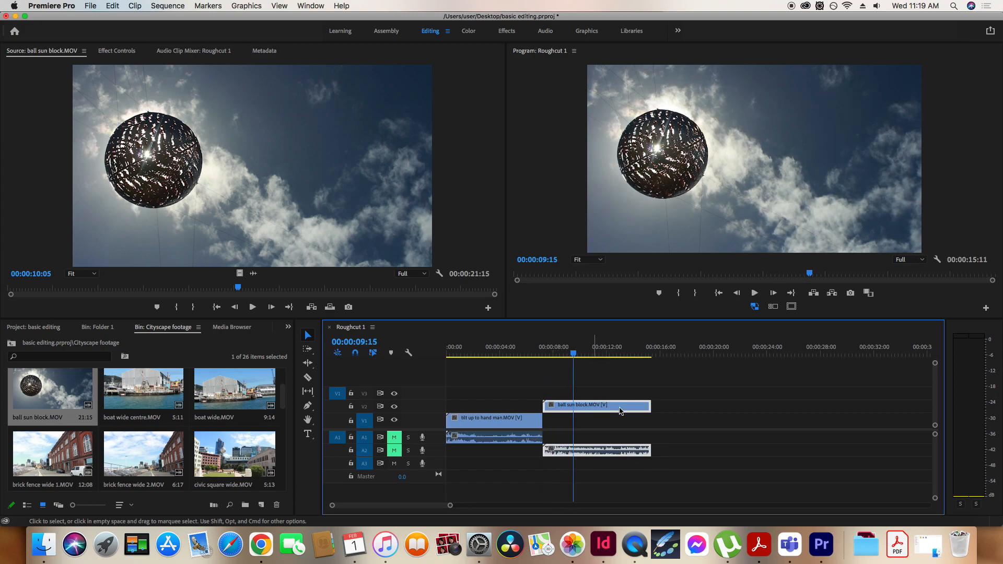
- Place boat wide centre.MOV on V3, overlapping the end of the shortened ball sun block.MOV clip on V2, and play it
click(142, 395)
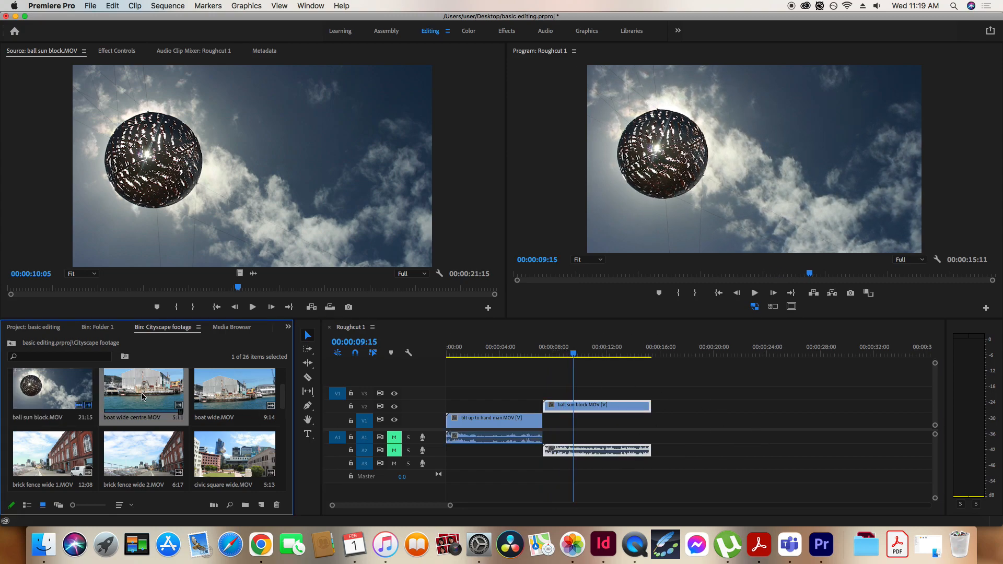
double_click(139, 396)
drag(138, 396, 679, 393)
click(582, 362)
key(space)
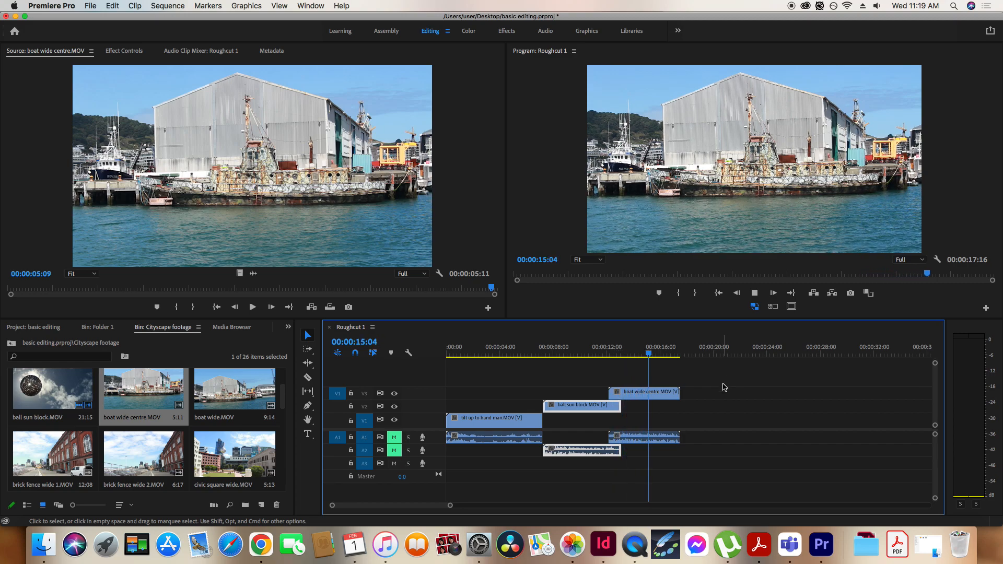
key(space)
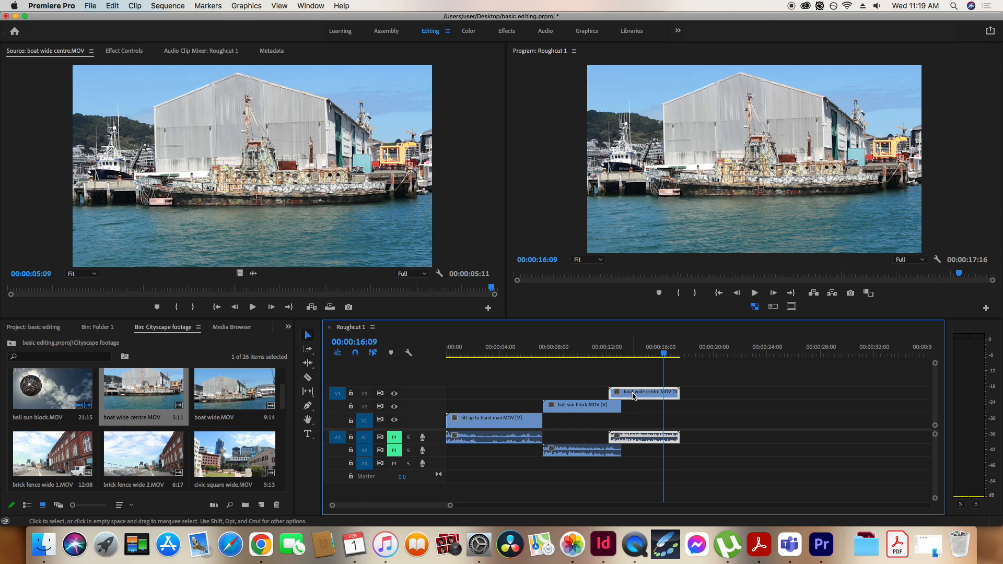
- Preview brick fence wide 1.MOV in the Source monitor and mark its in point at 00:00:02:18
click(51, 458)
double_click(51, 458)
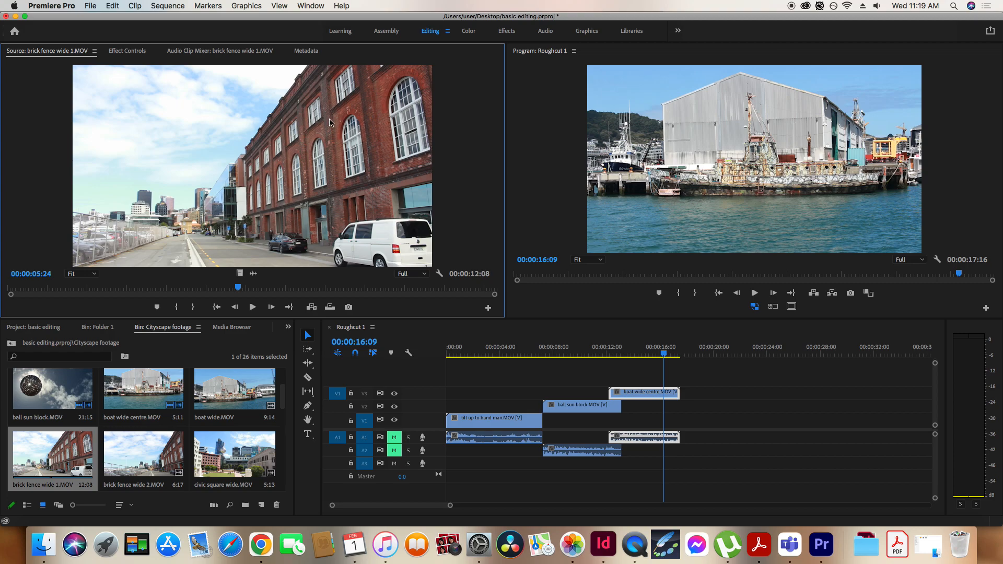
drag(237, 291, 22, 292)
key(space)
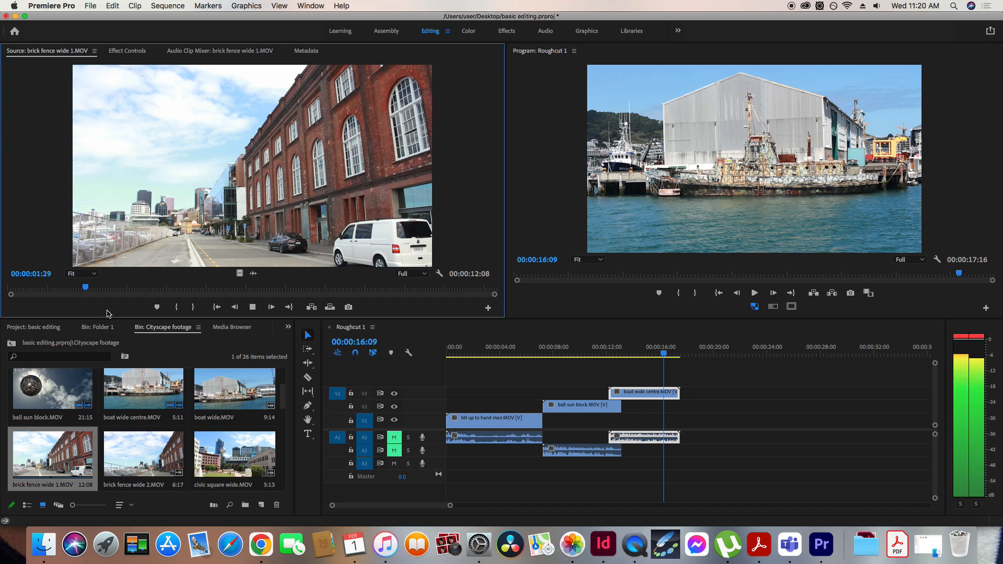
click(223, 288)
drag(234, 286, 111, 298)
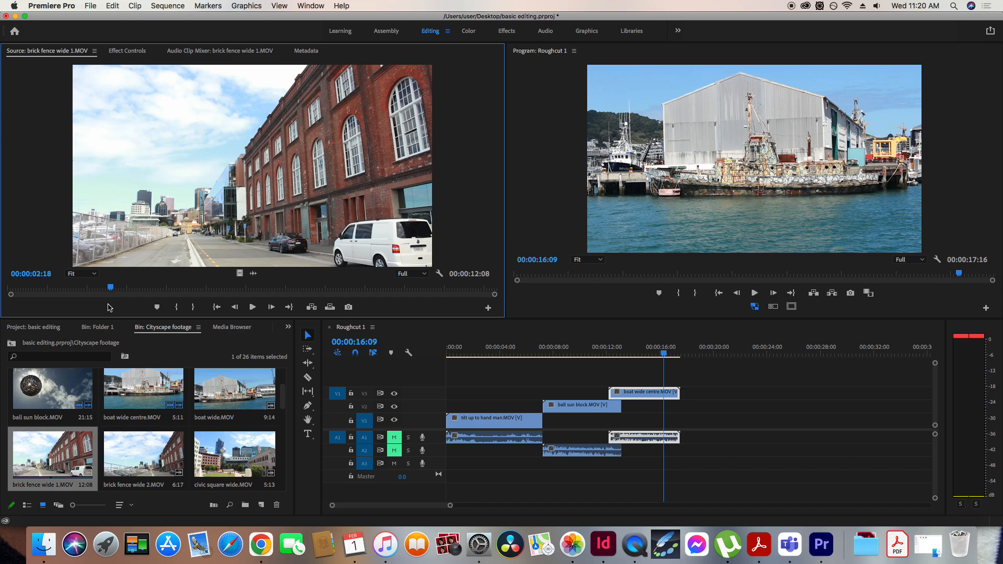
key(i)
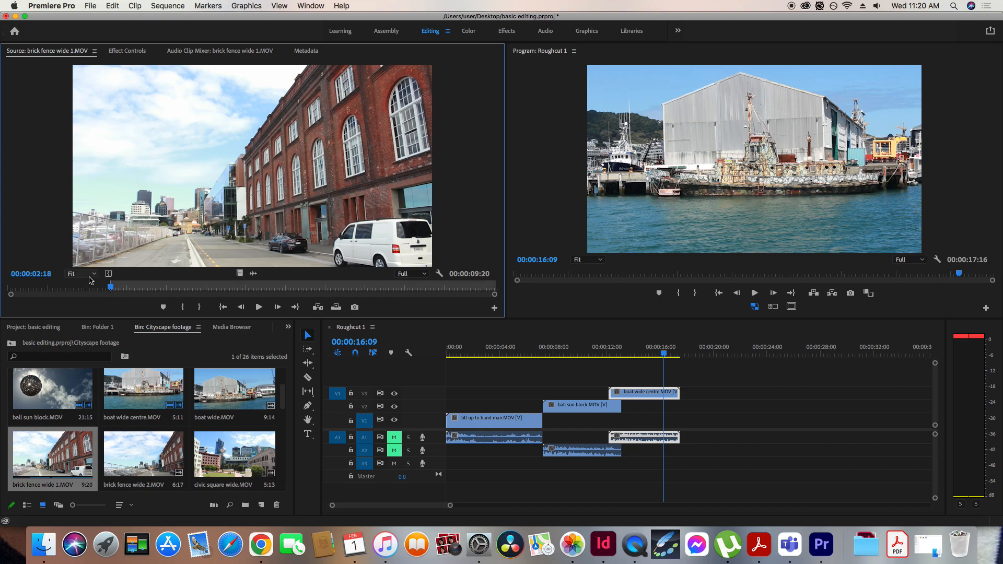
- Mark an out point for a 00:00:03:19 range of brick fence wide 1.MOV and place it on V1 and A1 at 00:00:18:24
drag(111, 293, 245, 290)
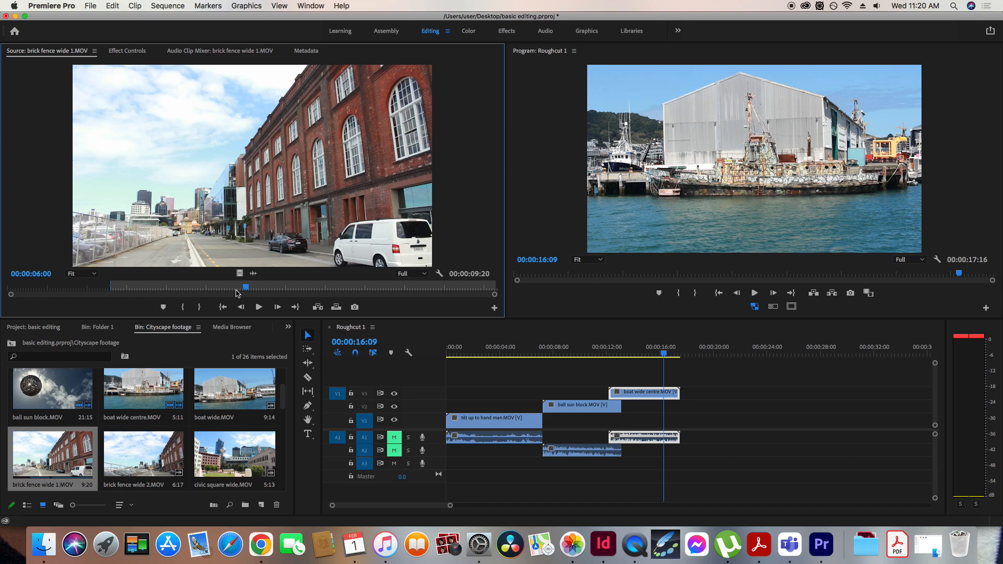
key(o)
drag(249, 290, 167, 291)
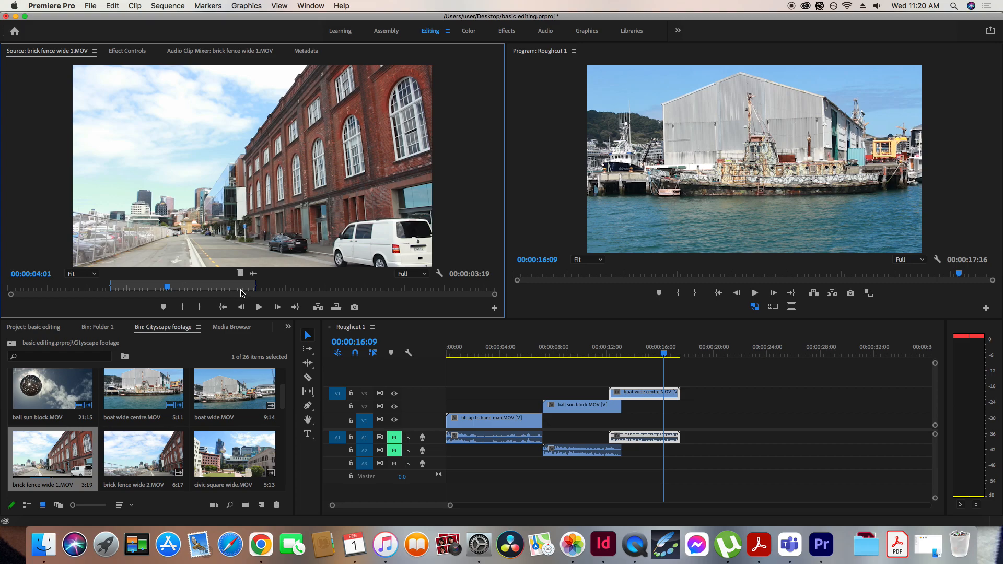
drag(240, 274, 704, 420)
click(709, 353)
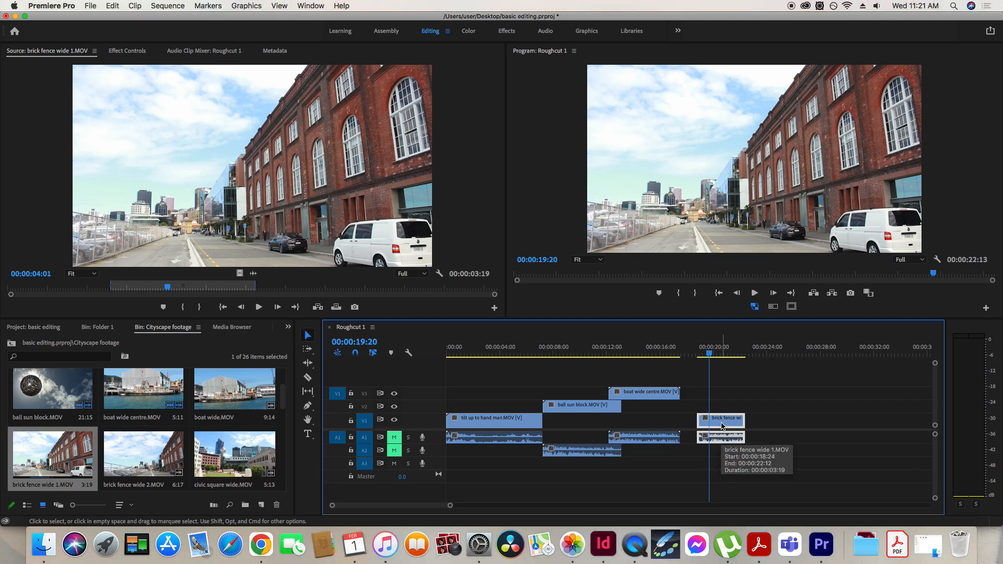
- Delete the brick fence wide 1.MOV clip and add only its video to V1, starting where boat wide centre.MOV ends
key(Delete)
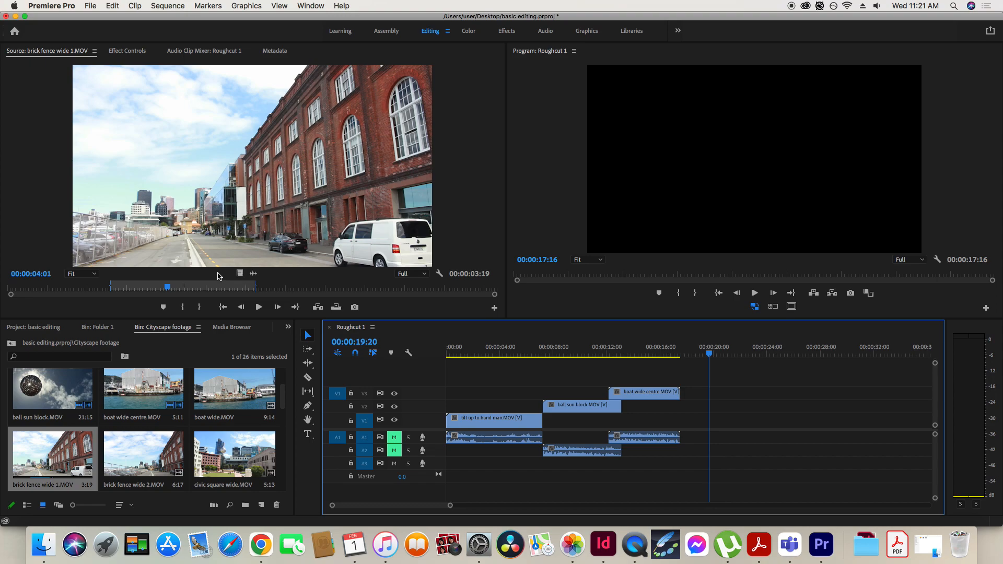
drag(239, 274, 687, 431)
- Add only the audio of the marked brick fence wide 1.MOV range to A1 at 00:00:20:11, and delete it again
click(241, 280)
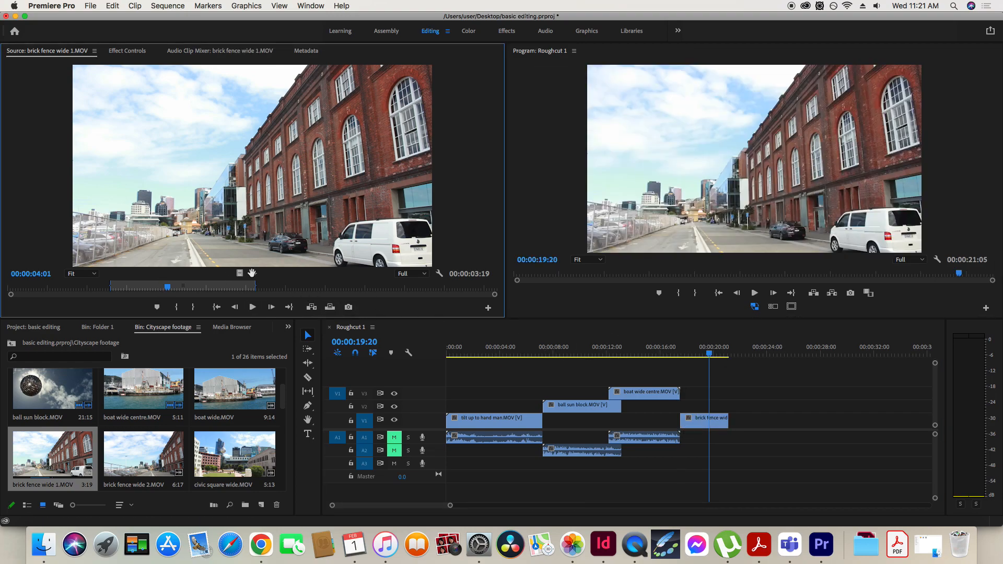
drag(252, 274, 721, 440)
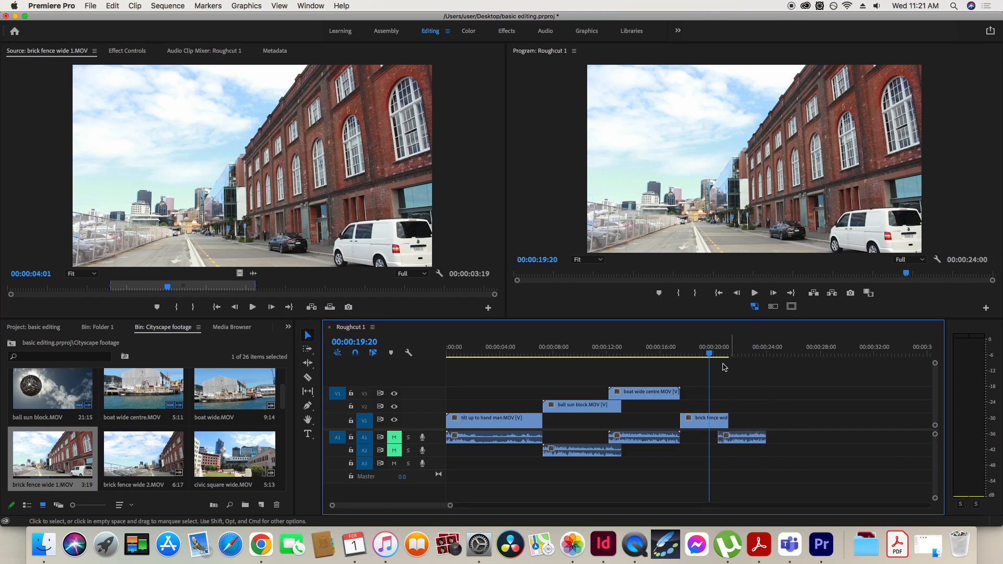
click(753, 439)
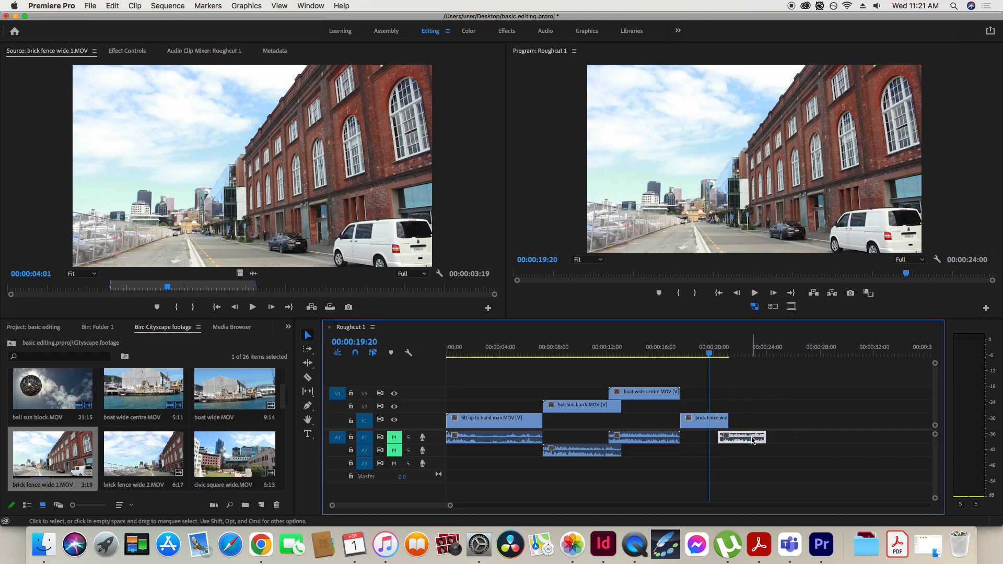
key(Delete)
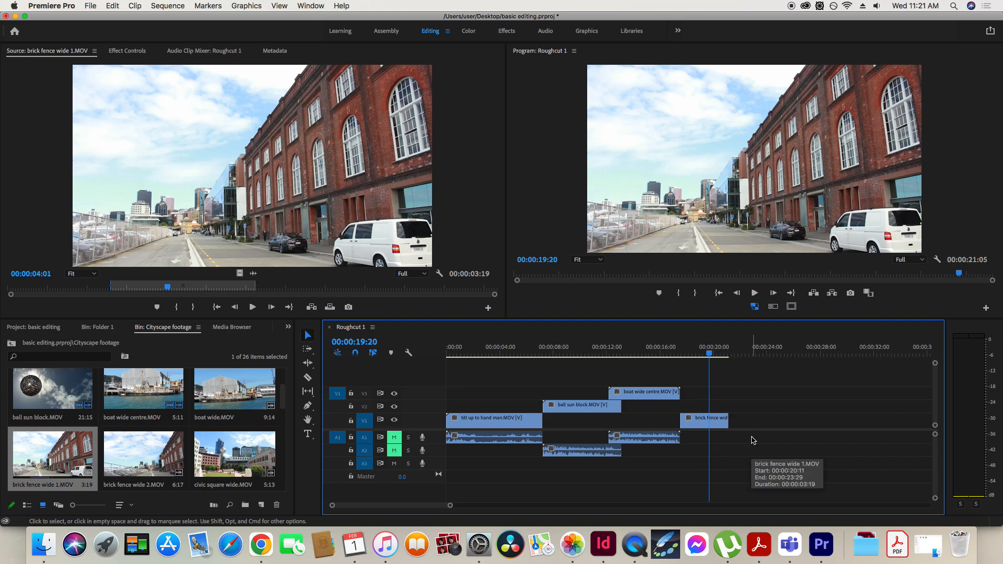
- Play the video-only brick fence wide 1.MOV clip on V1 from 00:00:17:26
click(701, 419)
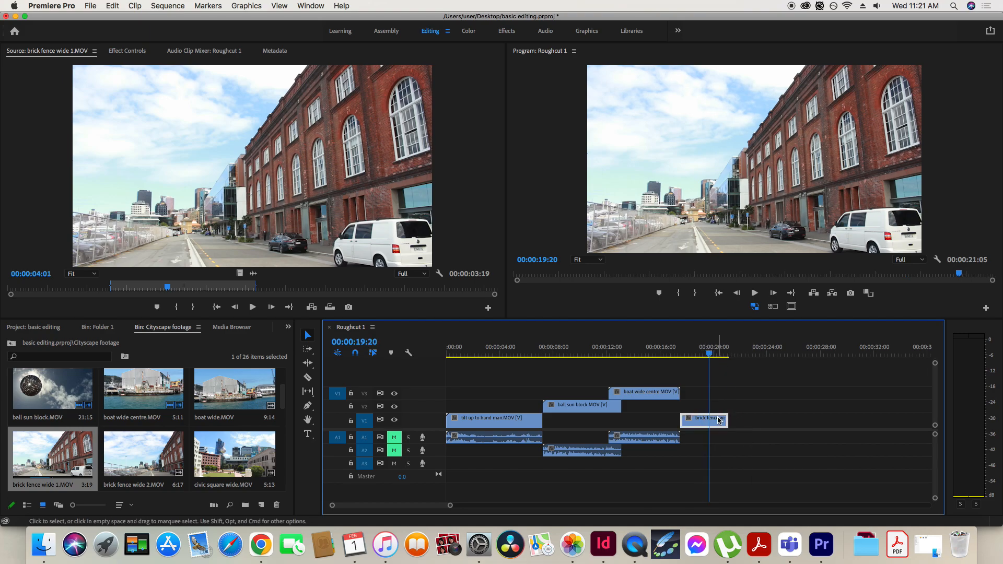
click(685, 353)
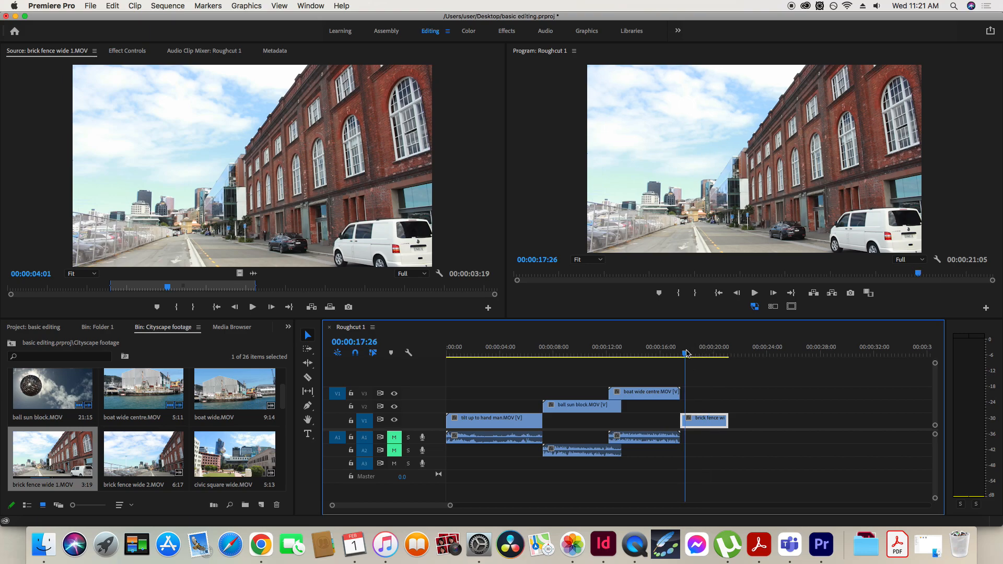
key(space)
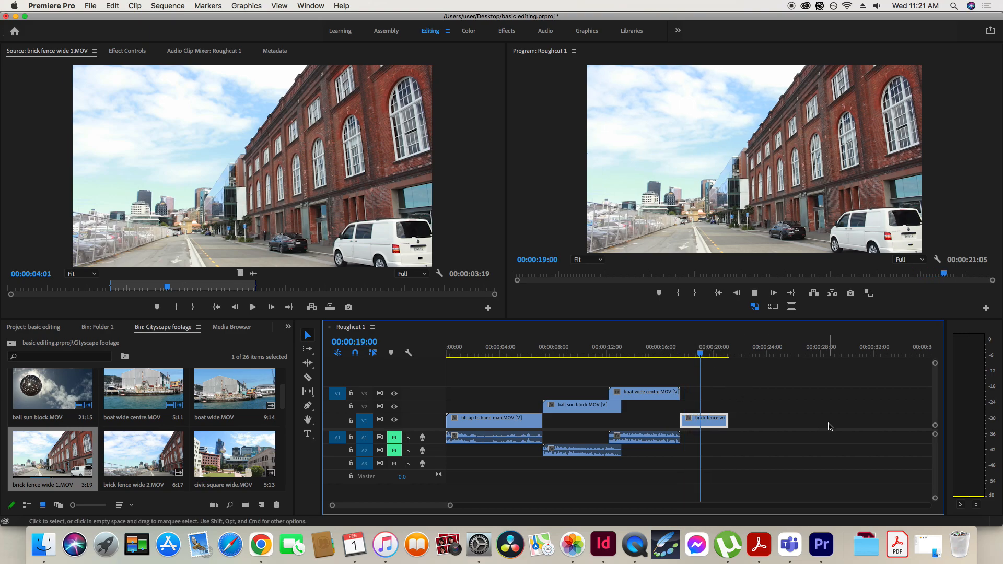
key(space)
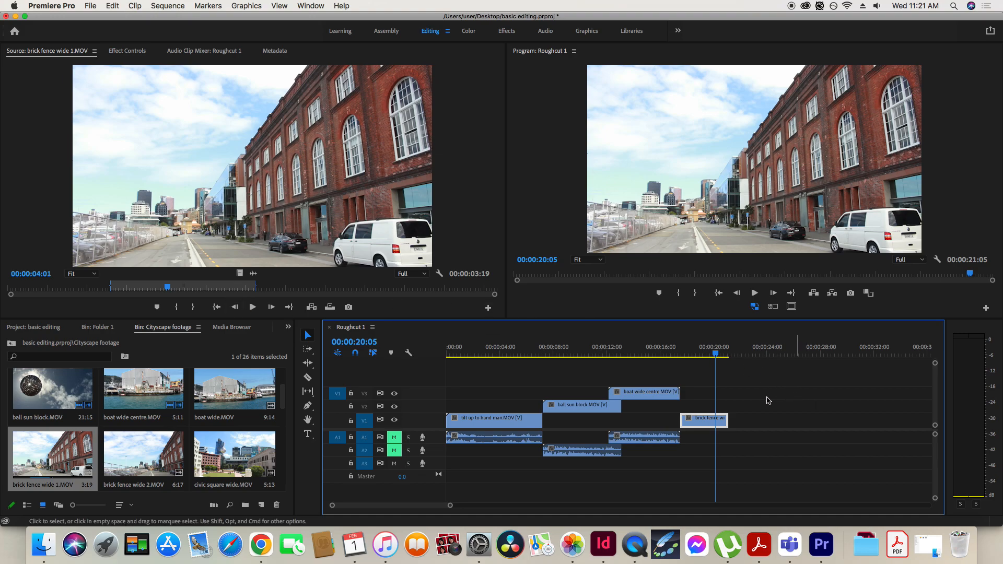
- Move the brick fence wide 1.MOV clip later on V1 so it ends at 00:00:21:28, and turn off Linked Selection
drag(699, 421, 709, 421)
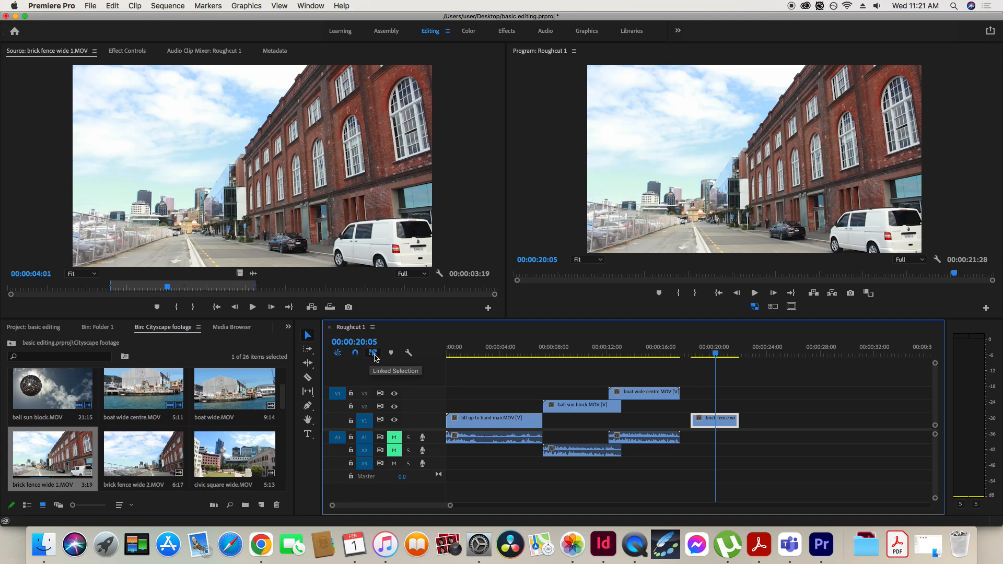
click(374, 355)
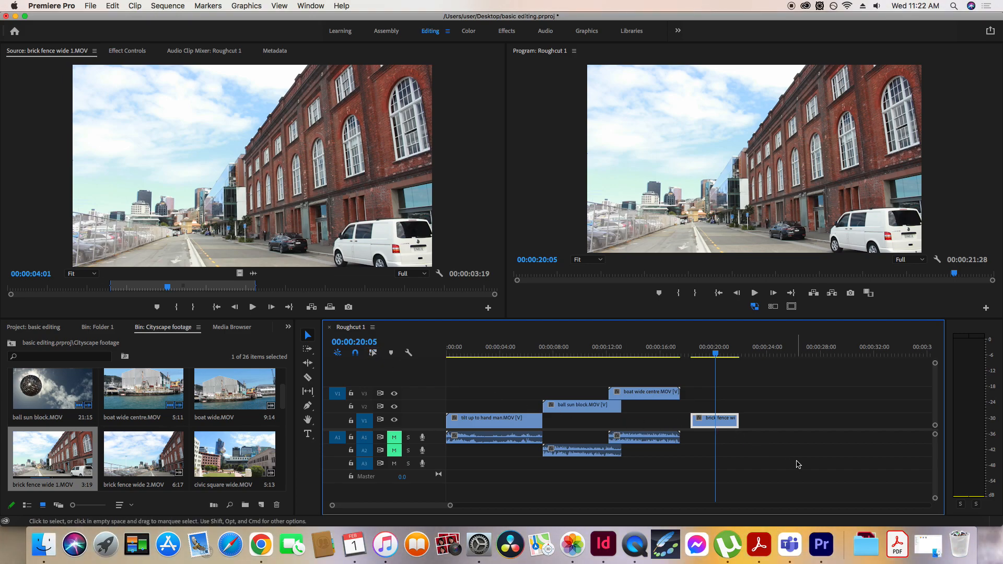
- Delete only the A1 audio of boat wide centre.MOV and move its V3 video to start where ball sun block.MOV ends
click(653, 439)
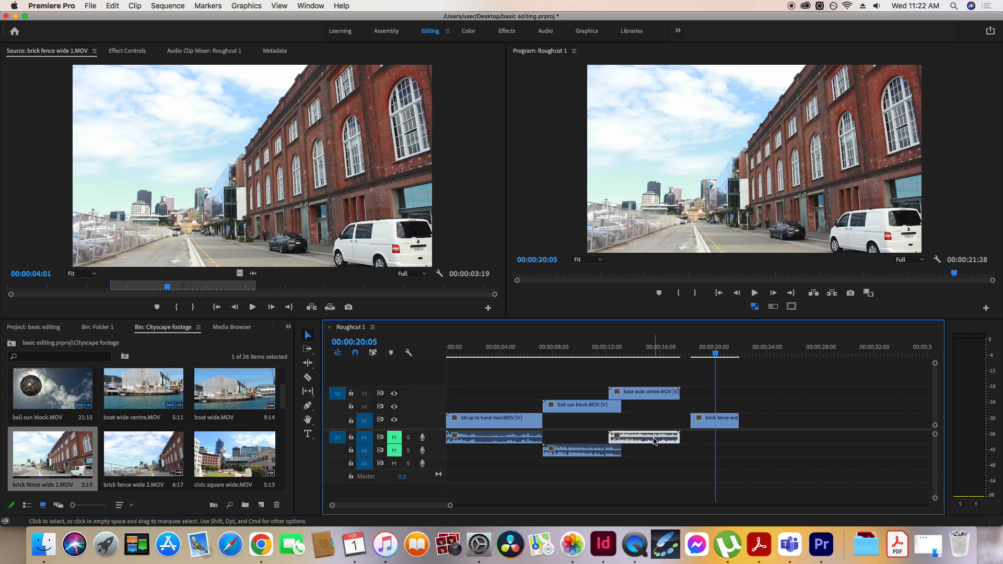
click(650, 395)
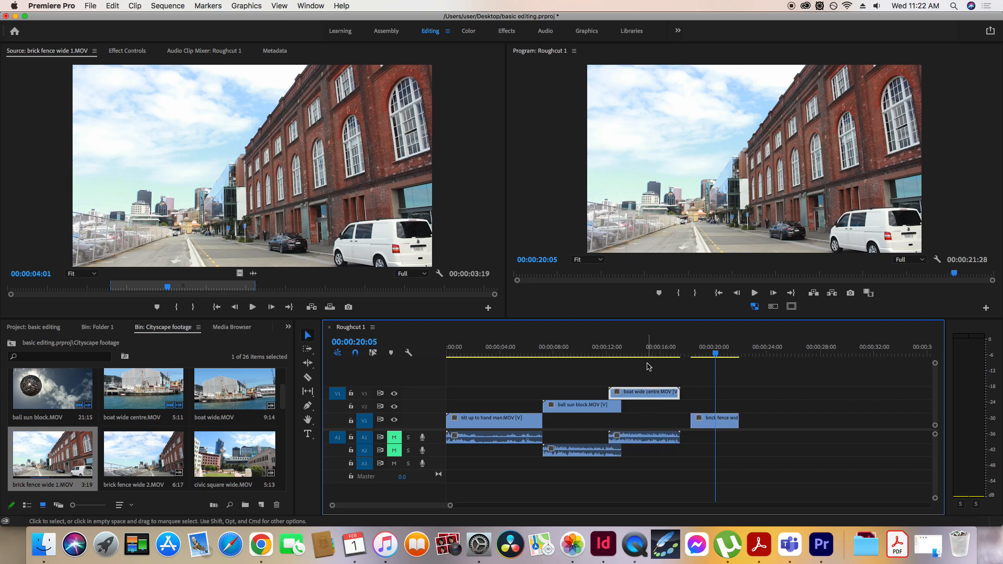
click(650, 440)
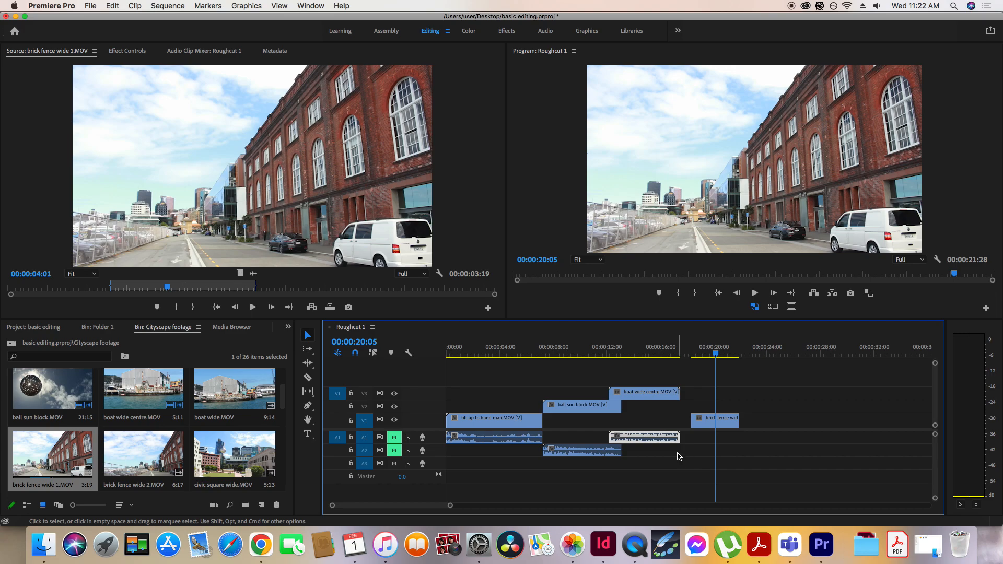
key(Delete)
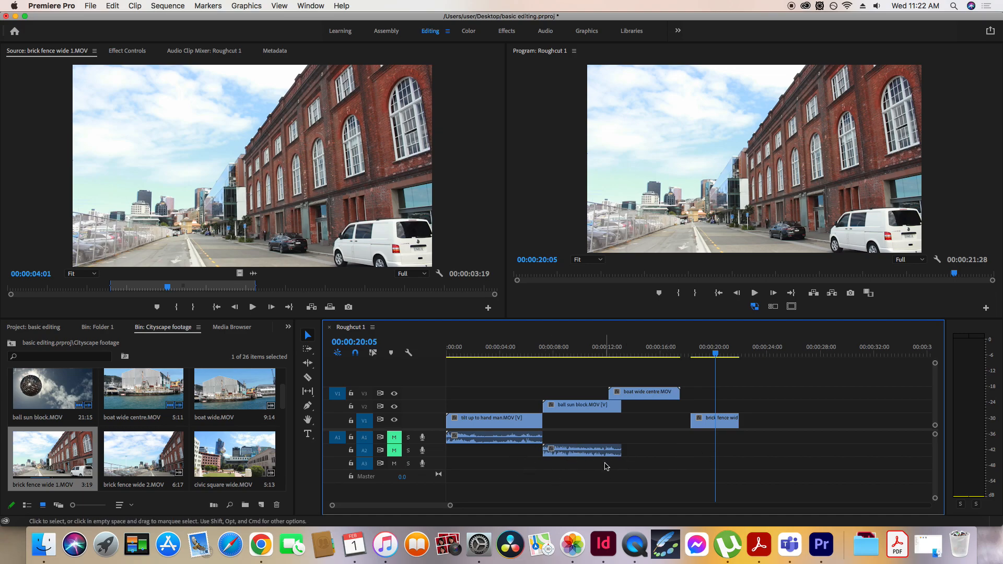
drag(638, 400, 652, 400)
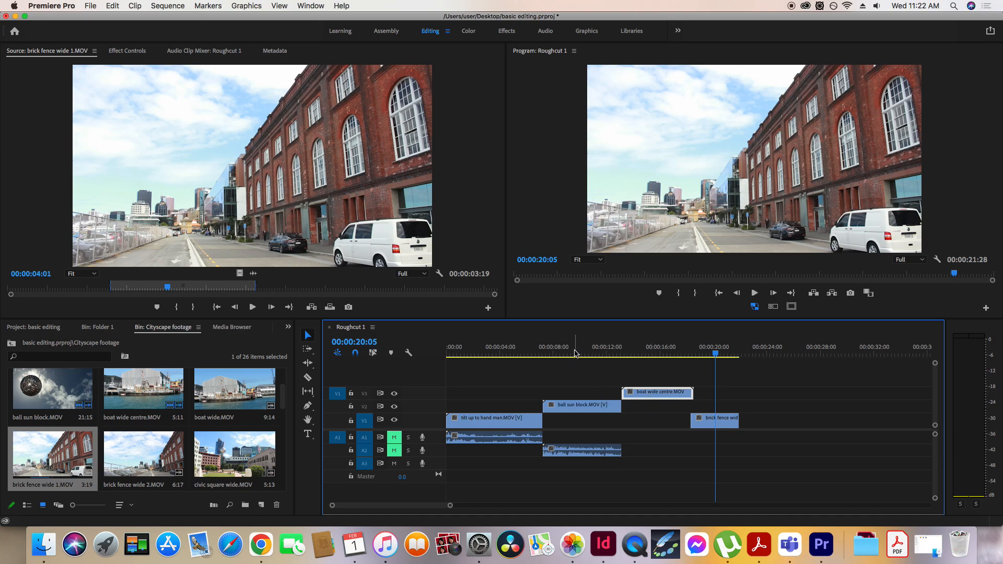
- Delete only the audio of ball sun block.MOV and tilt up to hand man.MOV, and undo both deletions
click(574, 450)
click(573, 354)
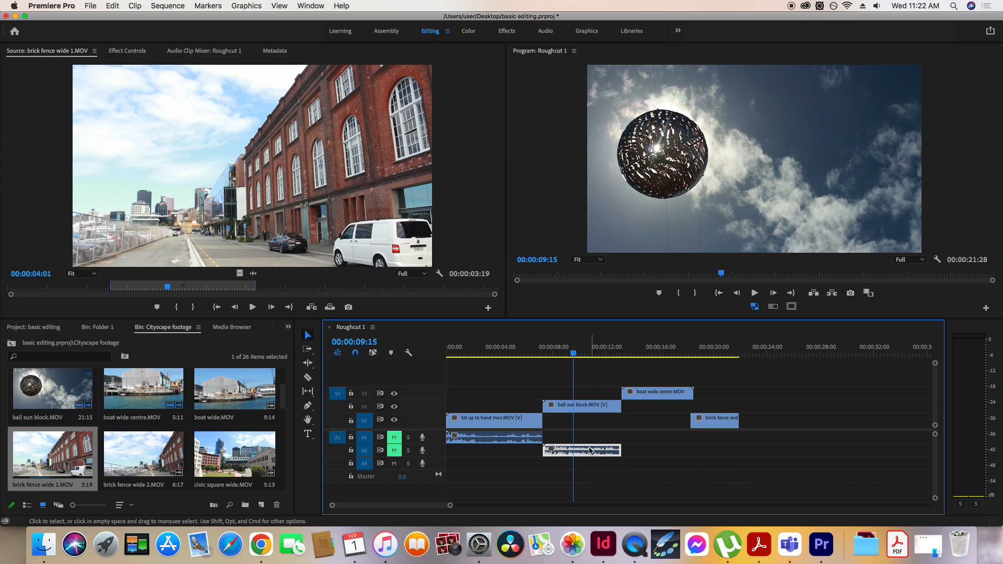
key(Delete)
click(520, 443)
key(Delete)
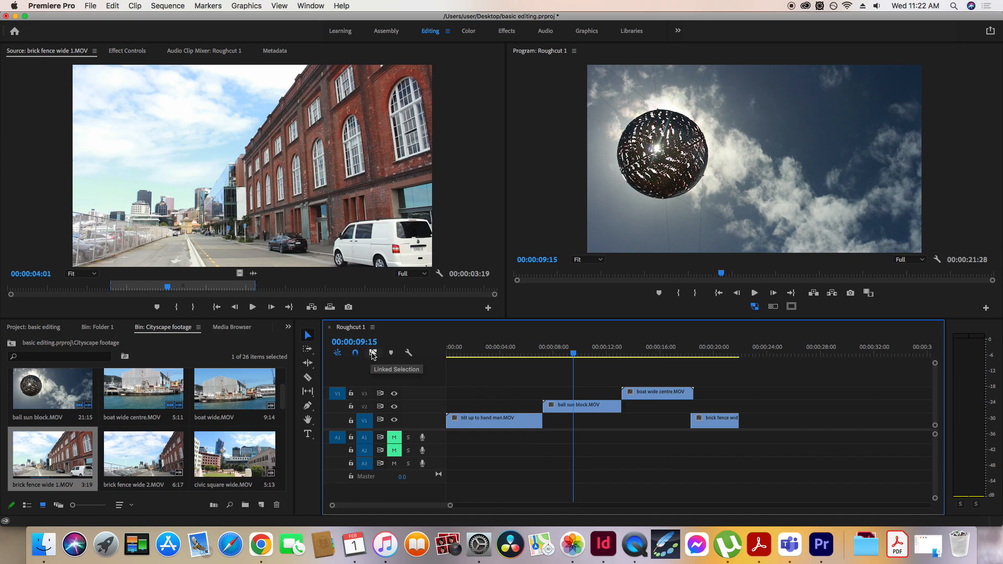
key(super+z)
key(super+z)
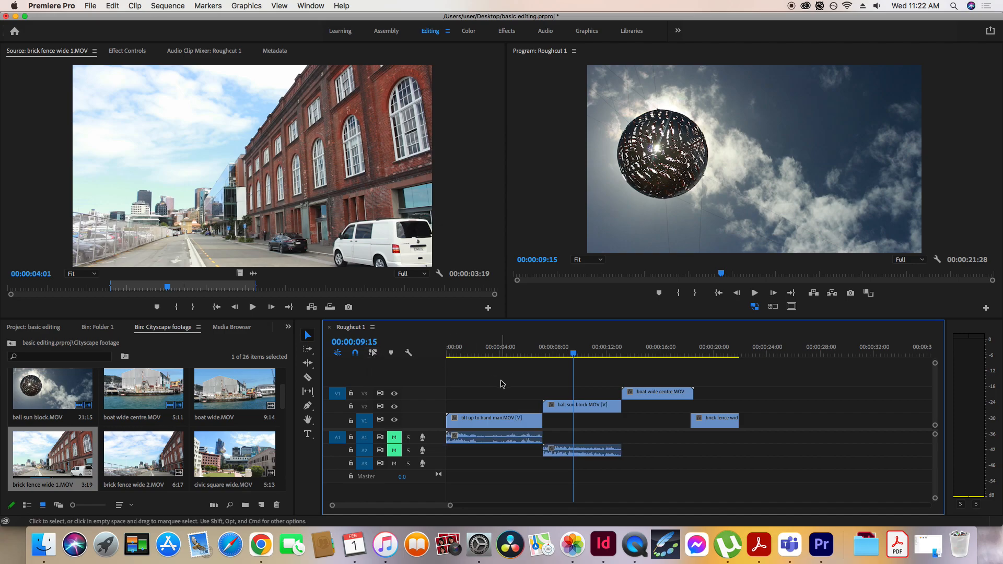
- Shift only the ball sun block.MOV video later on V2, out of sync with its audio, and return it to its original place
drag(595, 405, 697, 409)
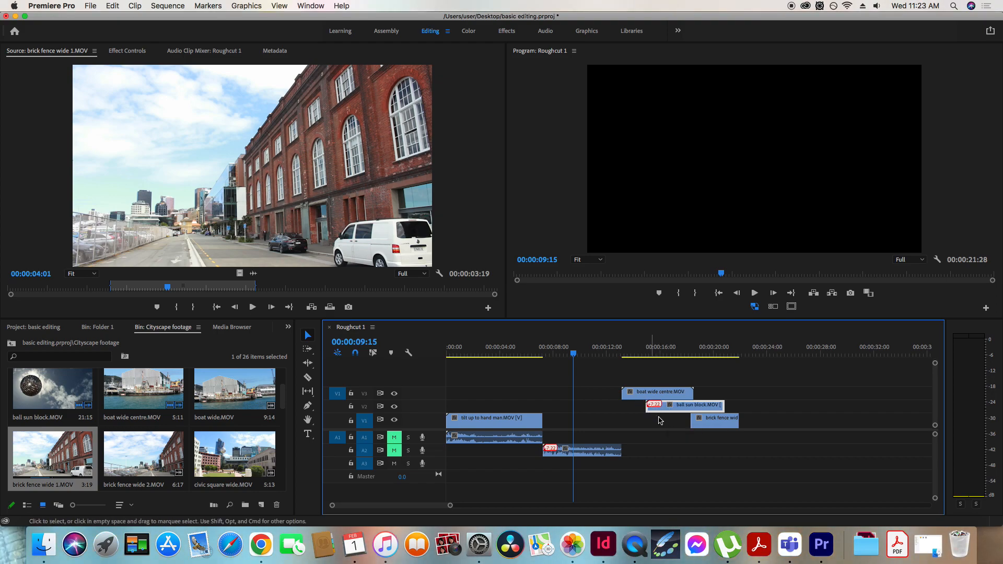
drag(659, 409, 583, 409)
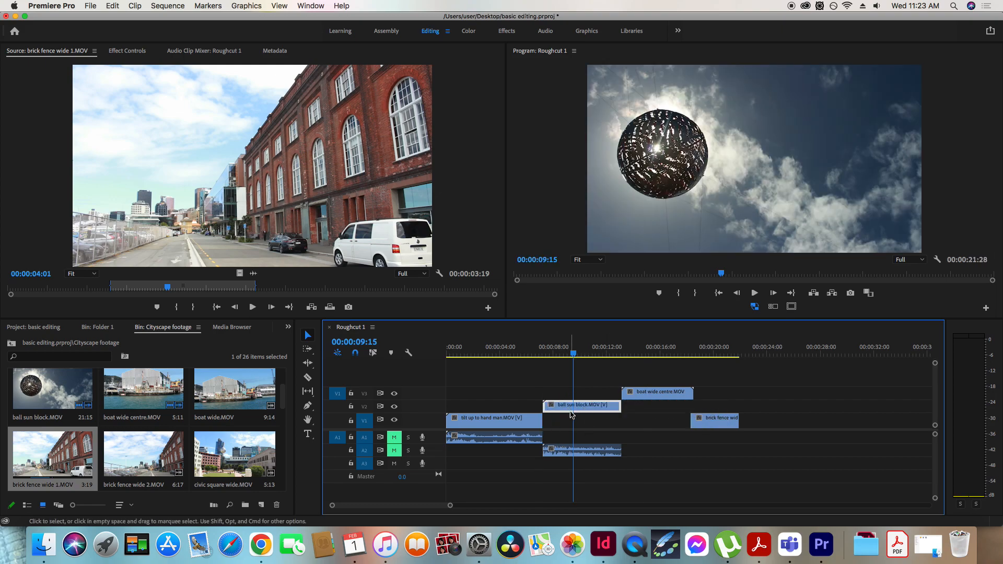
- Remove the A2 and A1 audio beneath ball sun block.MOV and tilt up to hand man.MOV again, and restore both
click(589, 452)
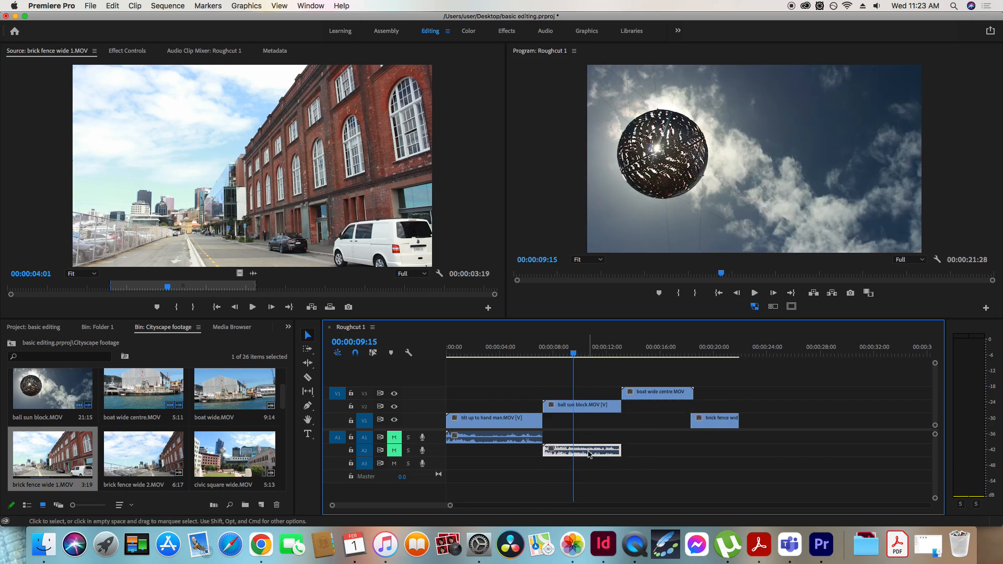
key(Delete)
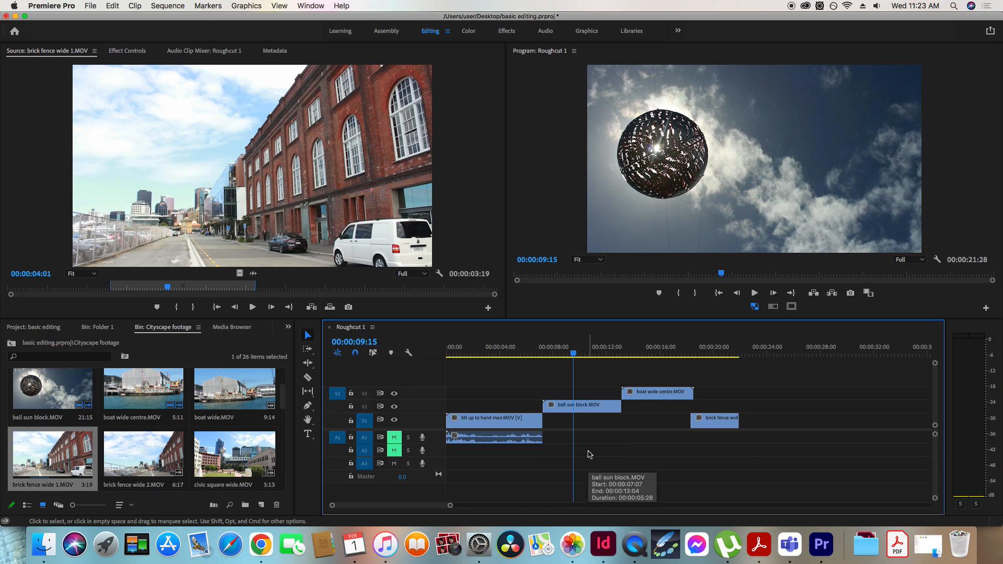
click(522, 439)
key(Delete)
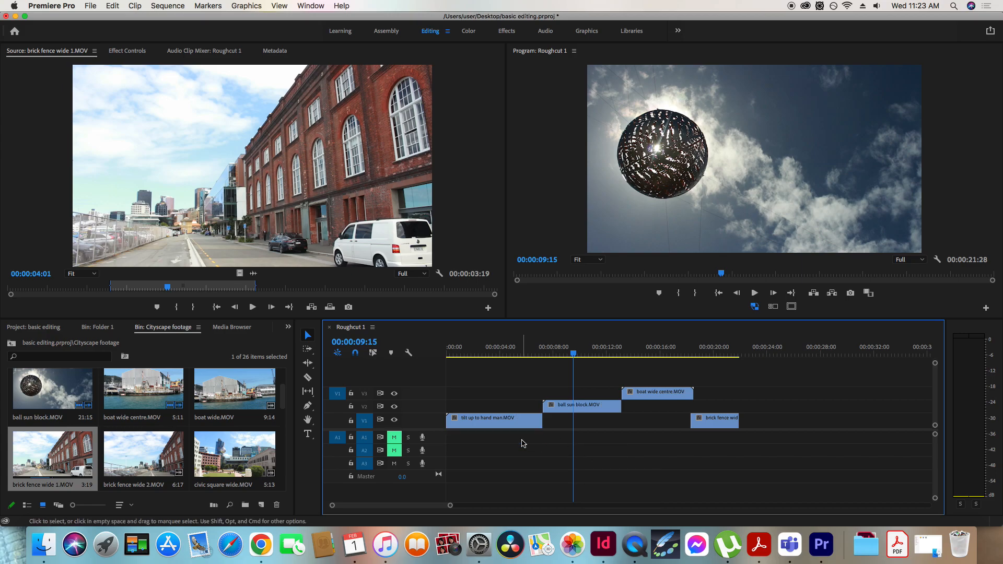
key(super+z)
key(super+z)
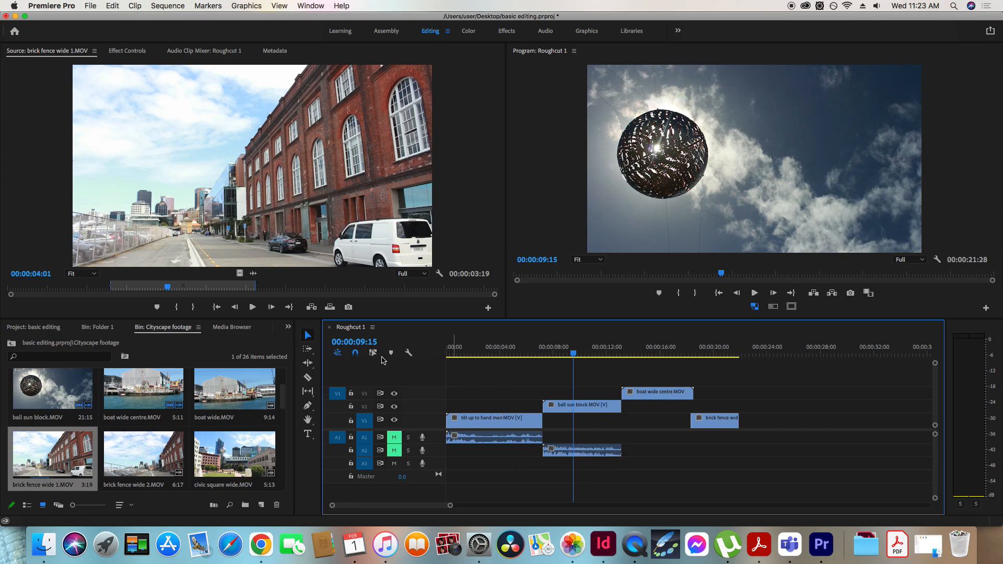
- Move ball sun block.MOV together with its audio onto V1 and A1, and turn off Linked Selection
drag(583, 409, 565, 421)
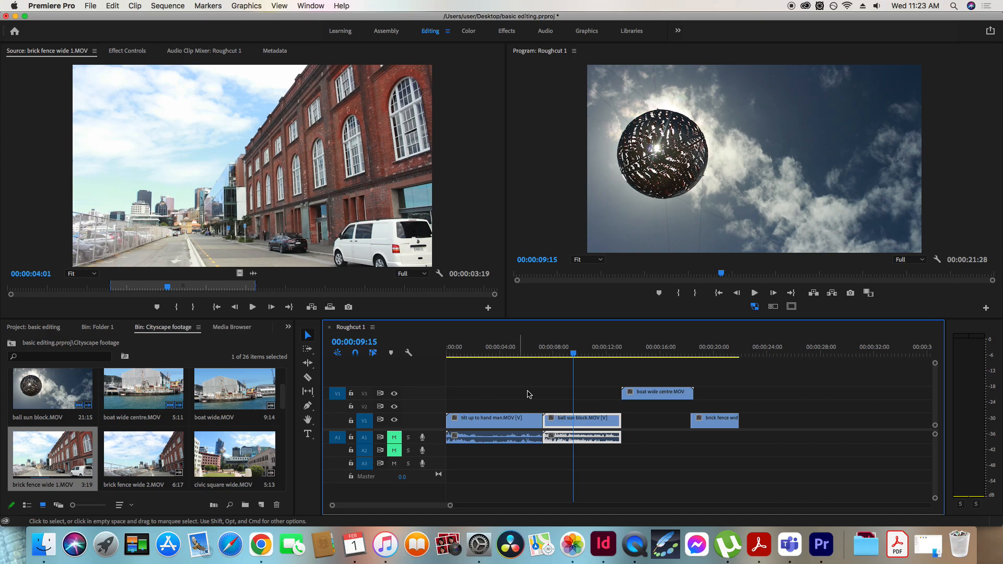
click(377, 354)
click(510, 379)
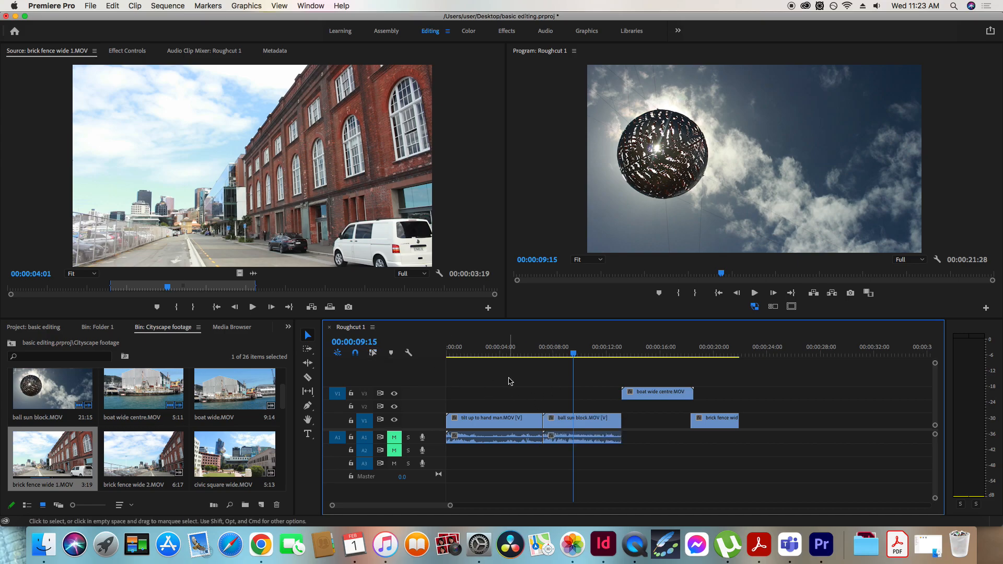
- Delete the A1 audio of ball sun block.MOV and tilt up to hand man.MOV, and turn Linked Selection back on
click(576, 437)
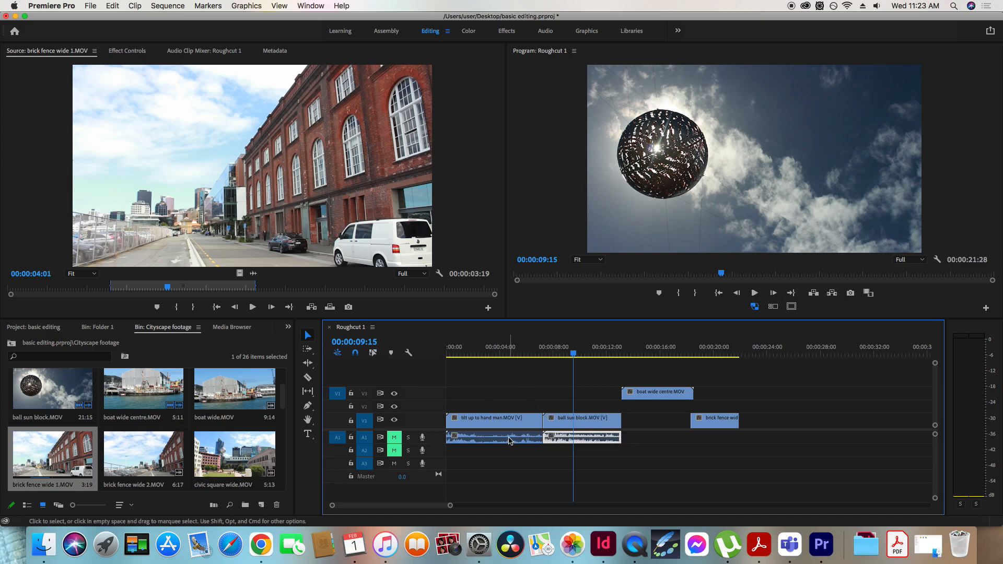
key(Delete)
click(510, 441)
key(Delete)
click(372, 353)
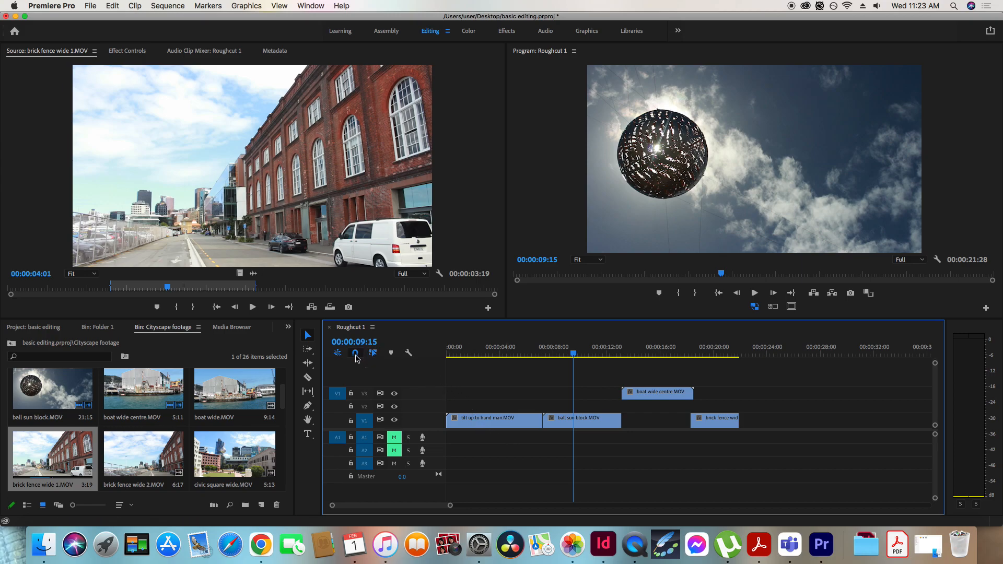
- Turn off Snap and reposition the clips freely, overlapping ball sun block.MOV onto tilt up to hand man.MOV and ending brick fence wide 1.MOV at 00:00:31:02
click(355, 355)
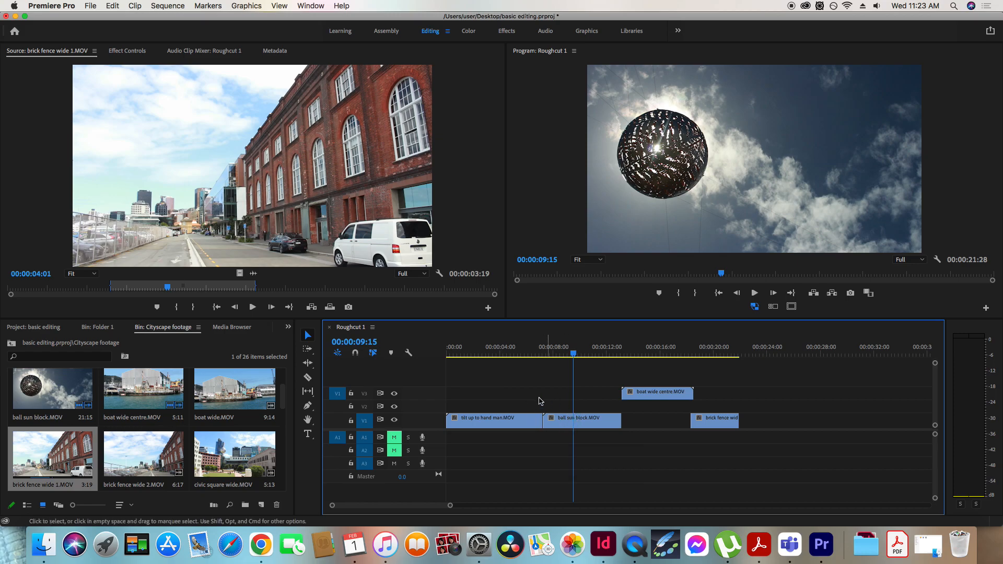
click(568, 422)
drag(653, 401, 837, 429)
drag(584, 422, 629, 427)
click(355, 353)
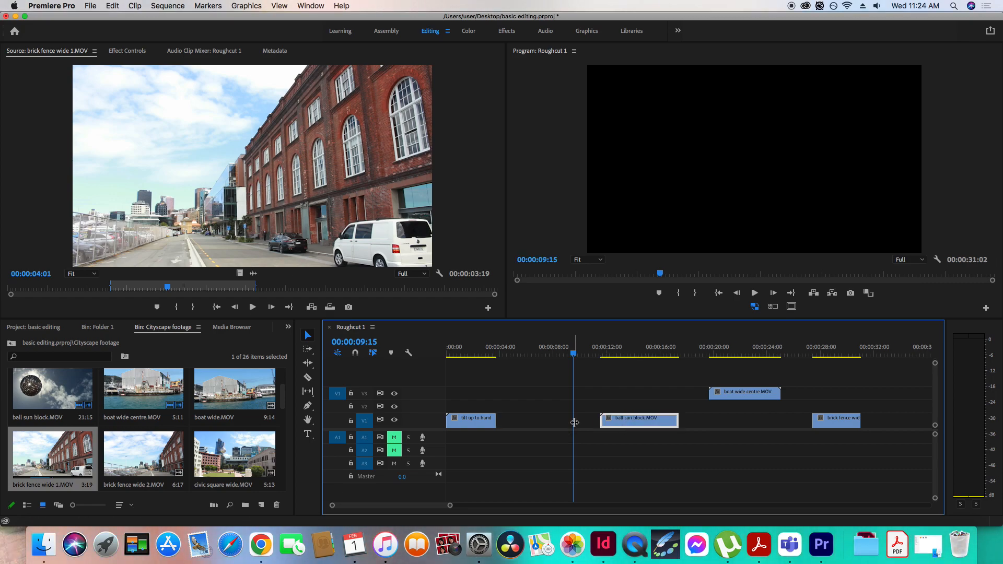
key(super+z)
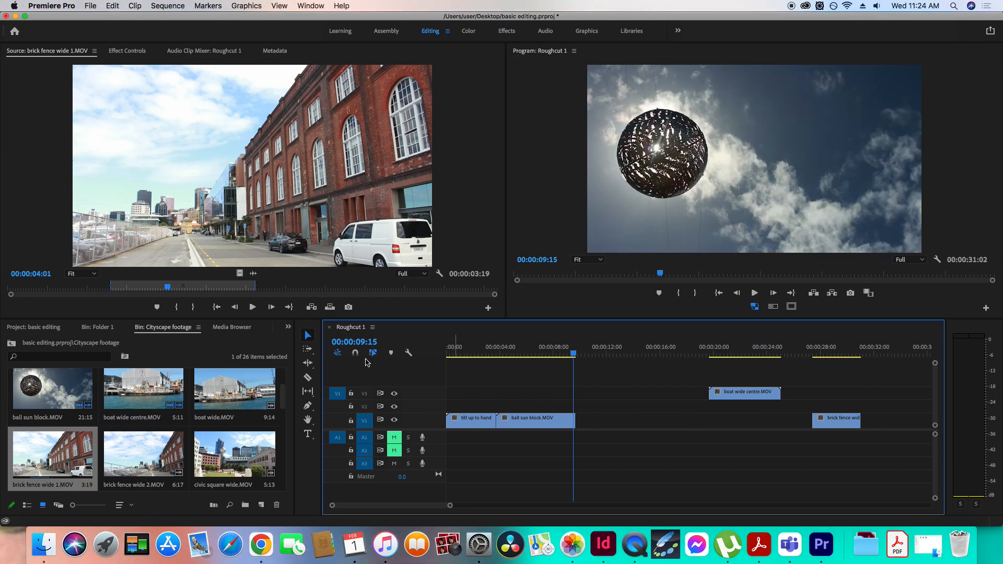
- Move boat wide centre.MOV from V3 down to V1, directly after ball sun block.MOV
click(550, 428)
mouse_move(549, 429)
mouse_down()
mouse_move(596, 432)
mouse_move(532, 427)
mouse_up()
drag(725, 392, 598, 424)
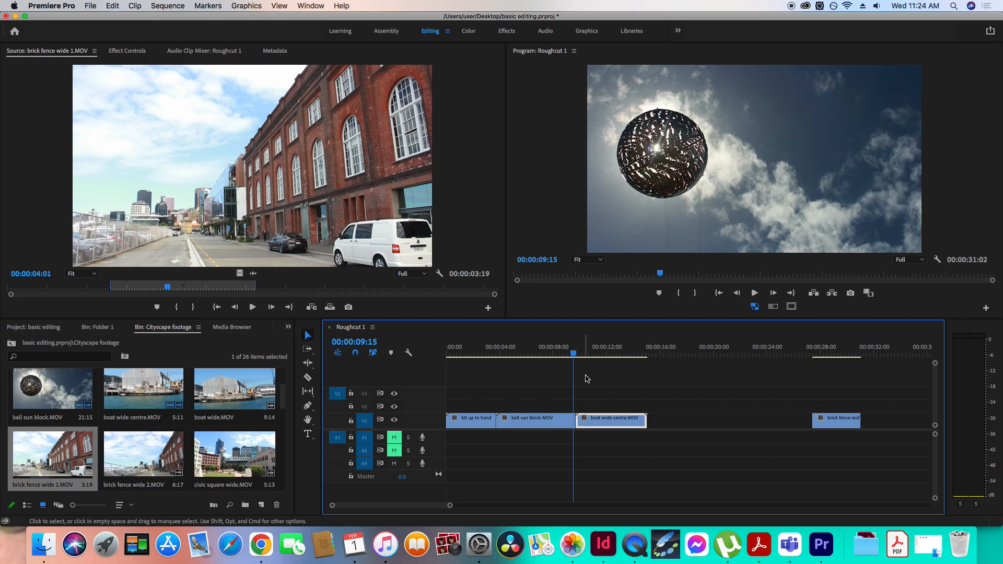
- Trim the end of ball sun block.MOV on V1 back to 00:00:09:15
key(=)
key(=)
key(=)
key(=)
key(=)
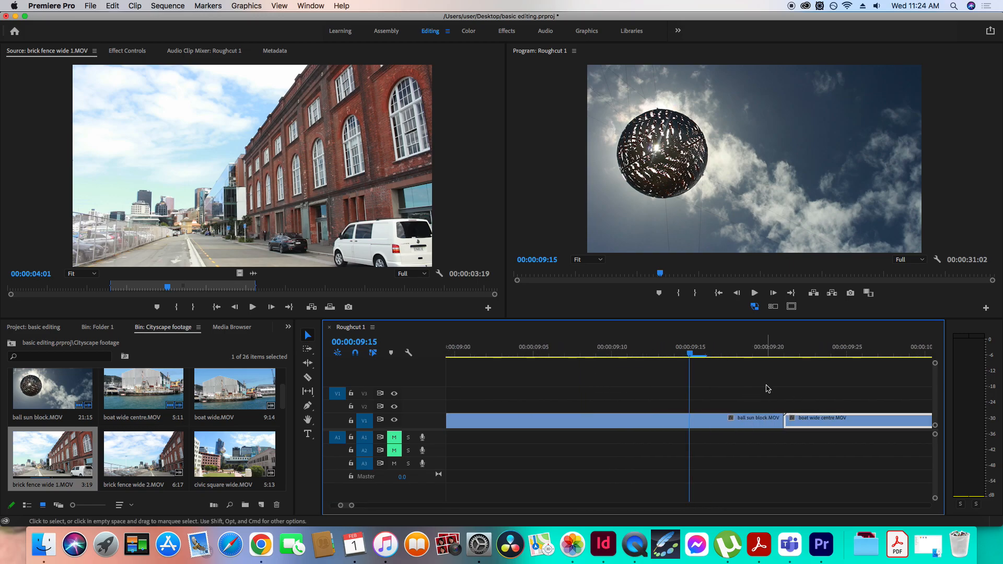
drag(783, 420, 689, 421)
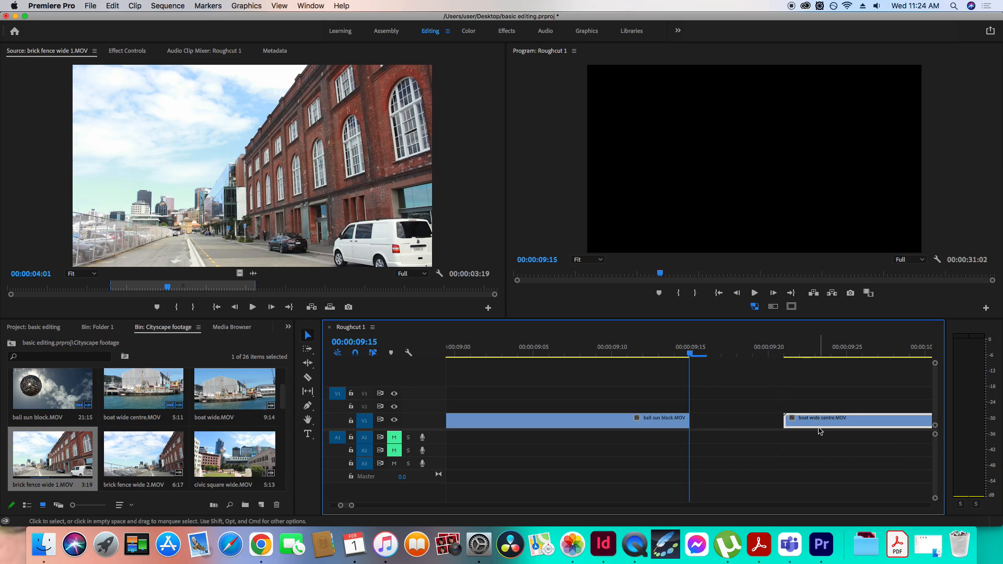
- Move boat wide centre.MOV earlier on V1 so it starts at 00:00:09:15, against the end of ball sun block.MOV
drag(816, 423, 770, 423)
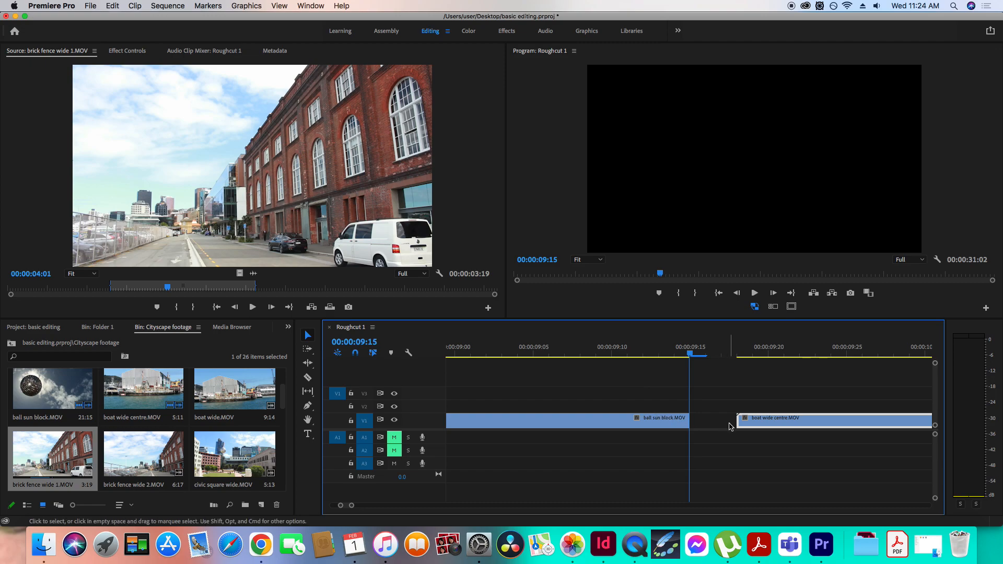
drag(767, 430, 722, 422)
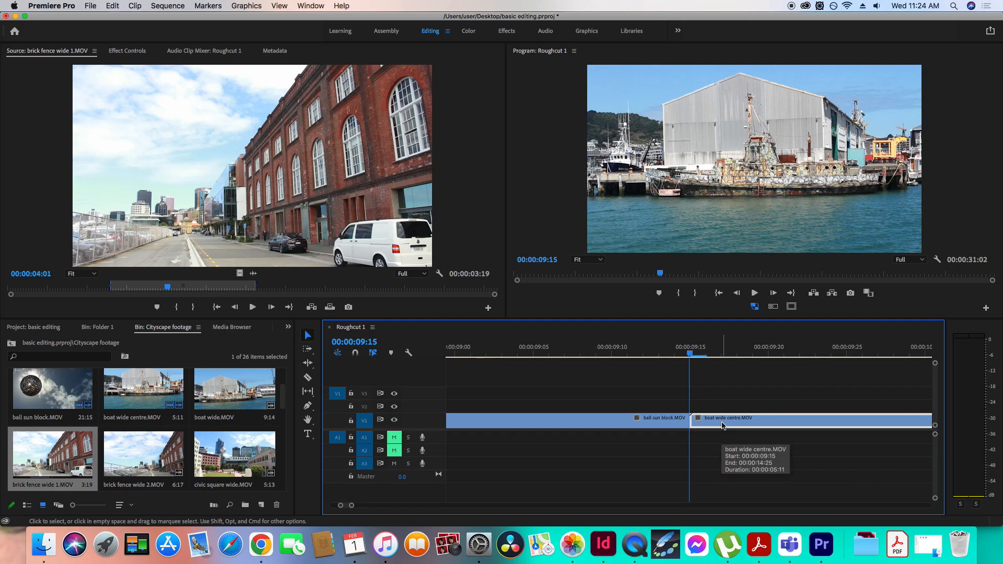
key(backslash)
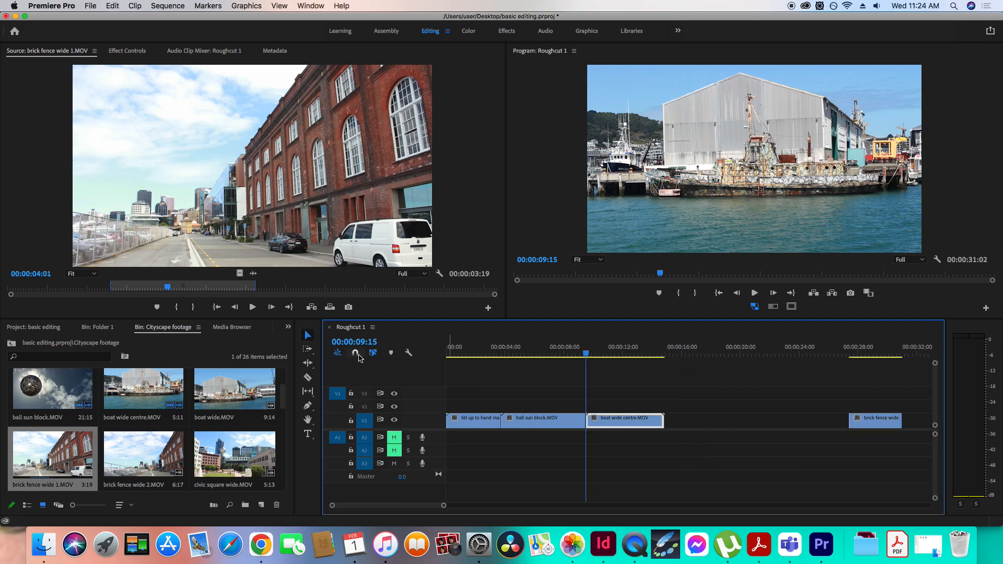
key(minus)
key(minus)
key(equal)
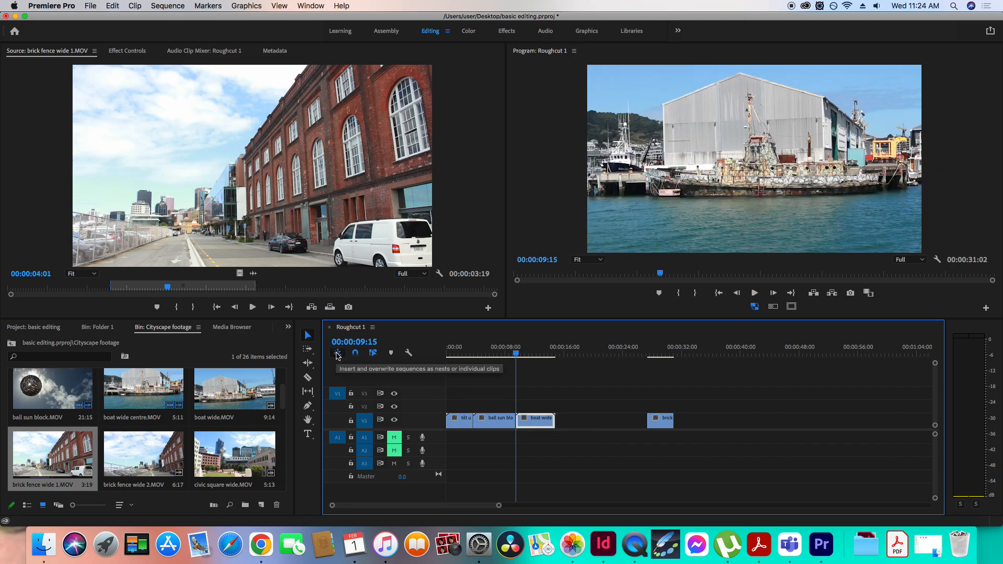
click(391, 353)
click(390, 355)
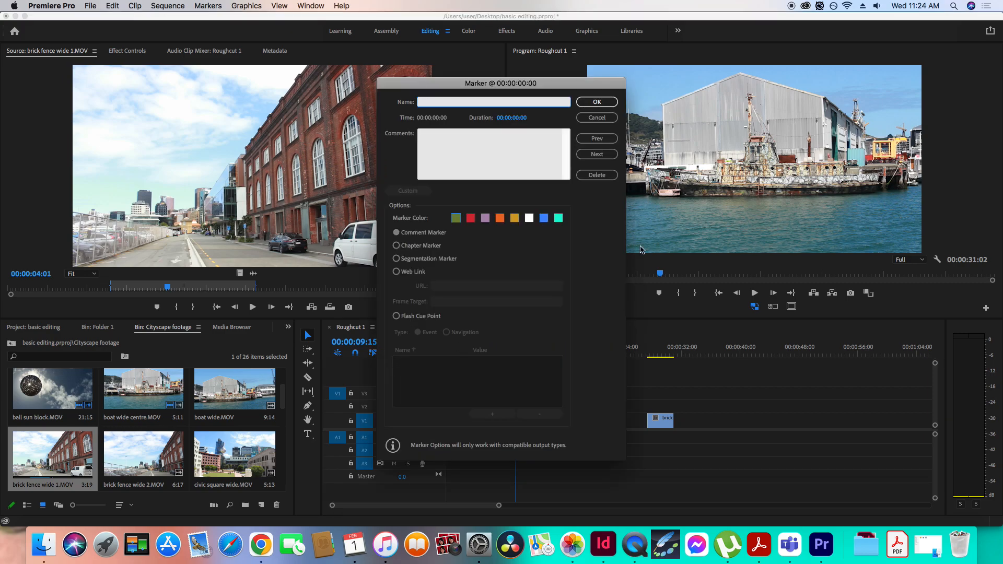
click(597, 118)
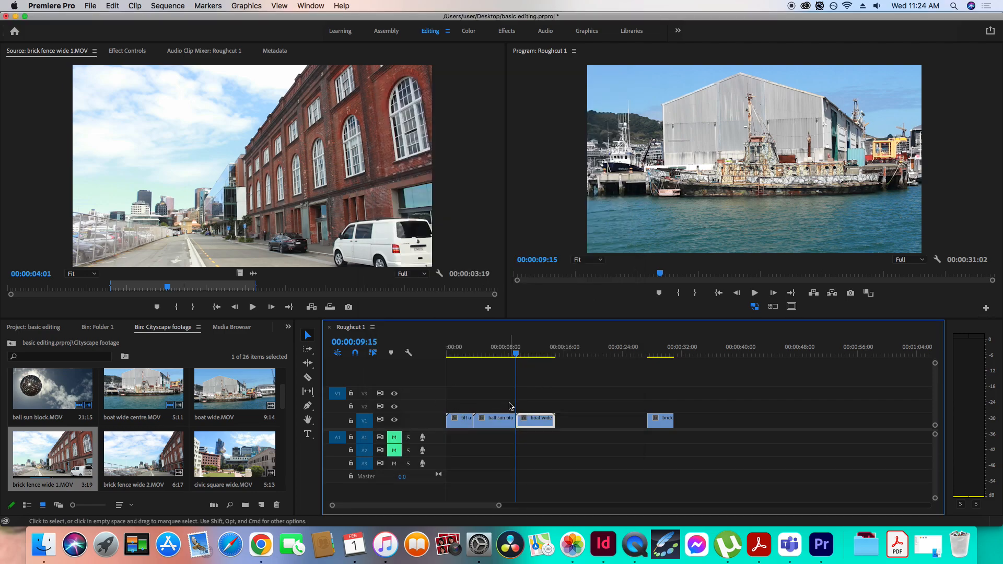
- Add a marker to boat wide centre.MOV at 00:00:12:18 in the sequence and open the clip in the Source monitor
click(539, 354)
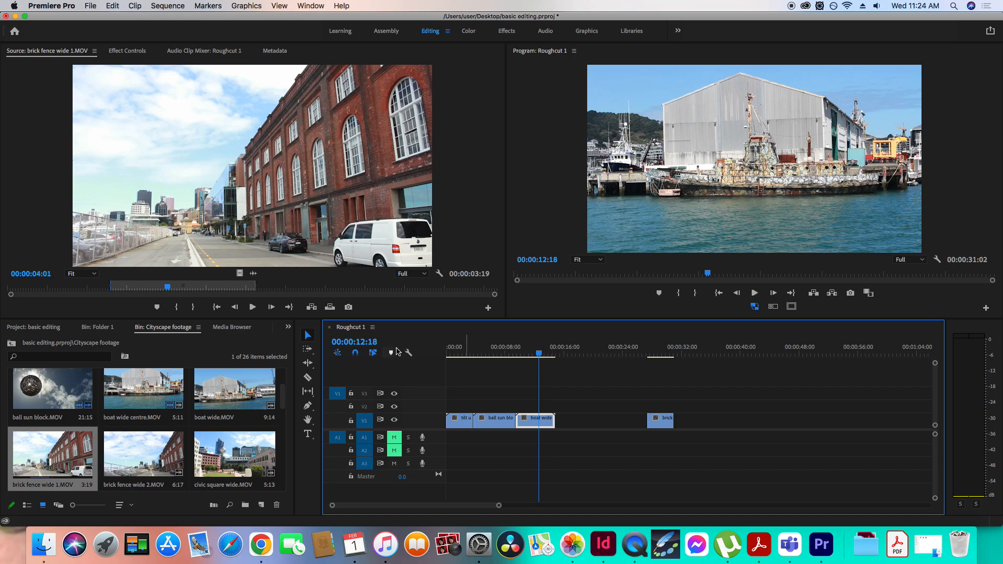
click(391, 352)
double_click(541, 428)
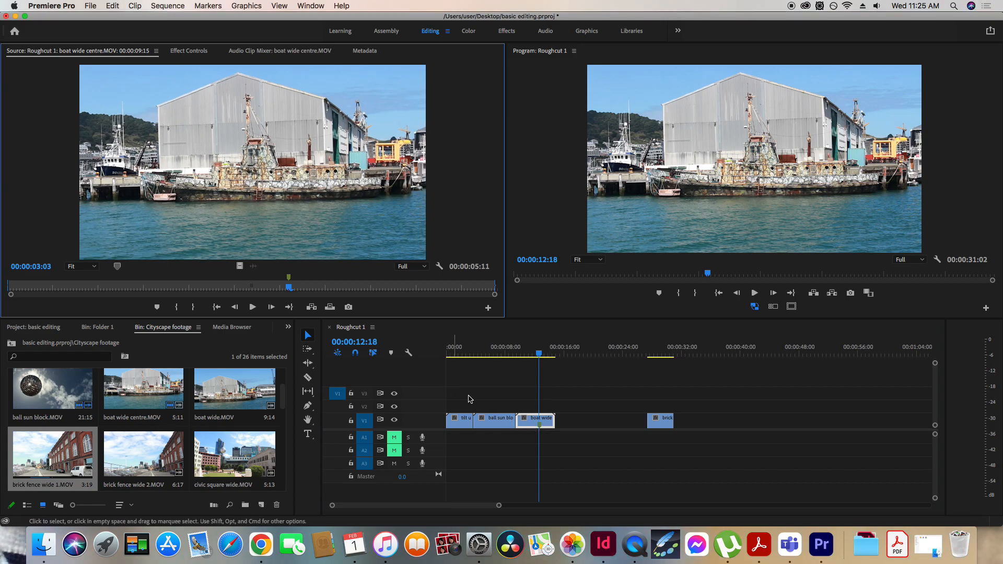
- Move the clip marker to 00:00:03:08 in the source, check its settings dialog, and undo the move and the marker itself
drag(289, 279, 304, 281)
double_click(304, 279)
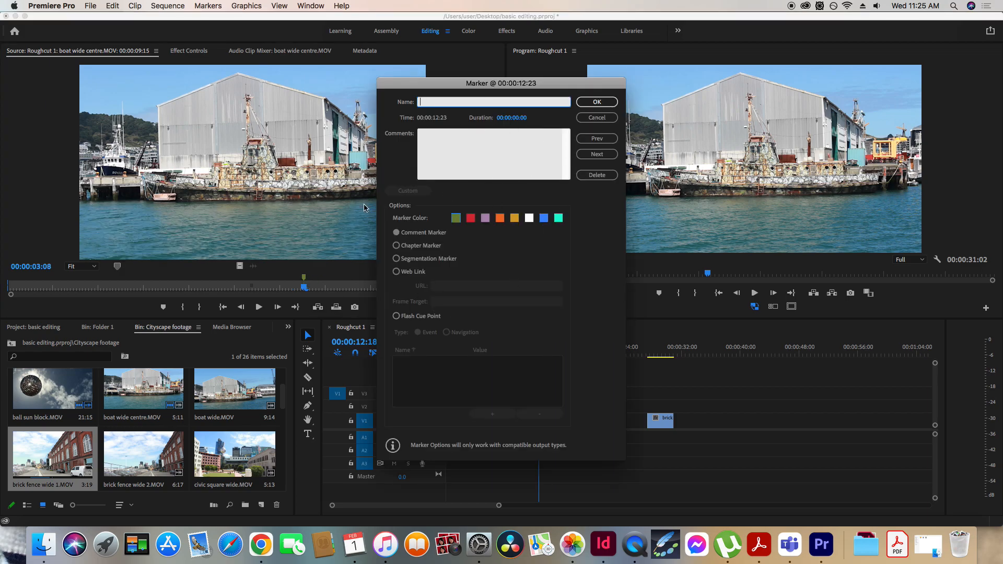
click(609, 120)
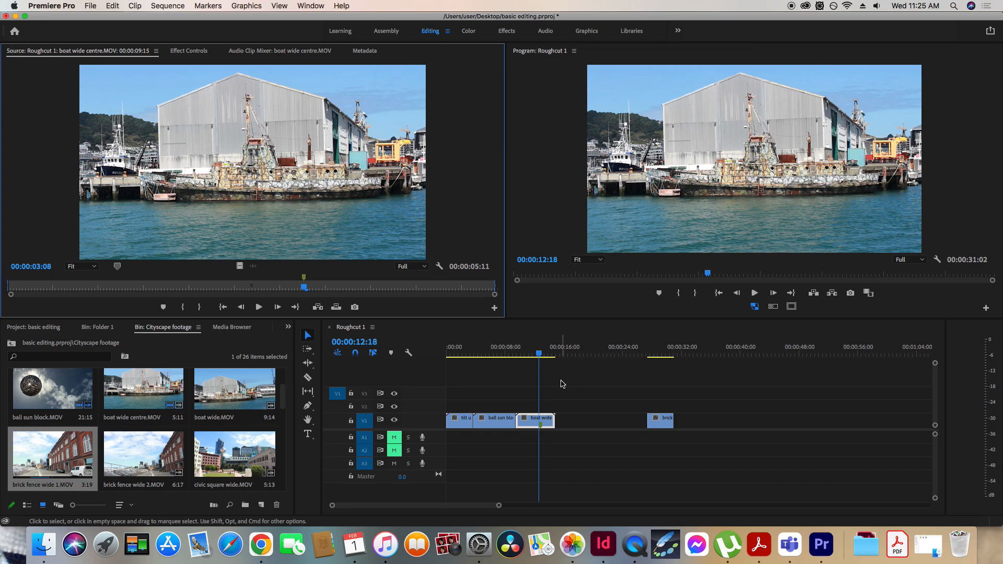
key(super+z)
key(super+z)
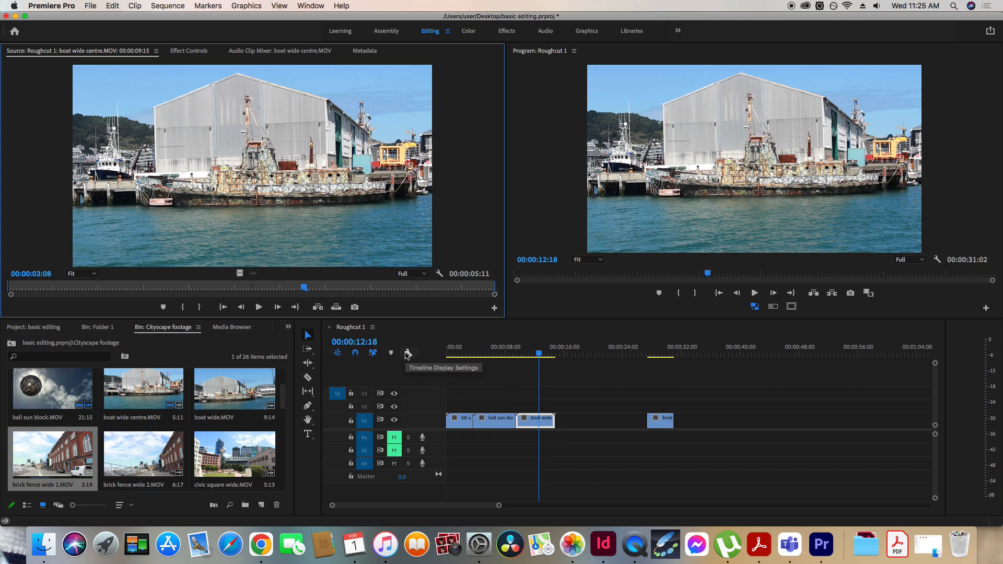
- Look through the timeline display settings without changing any option
click(408, 355)
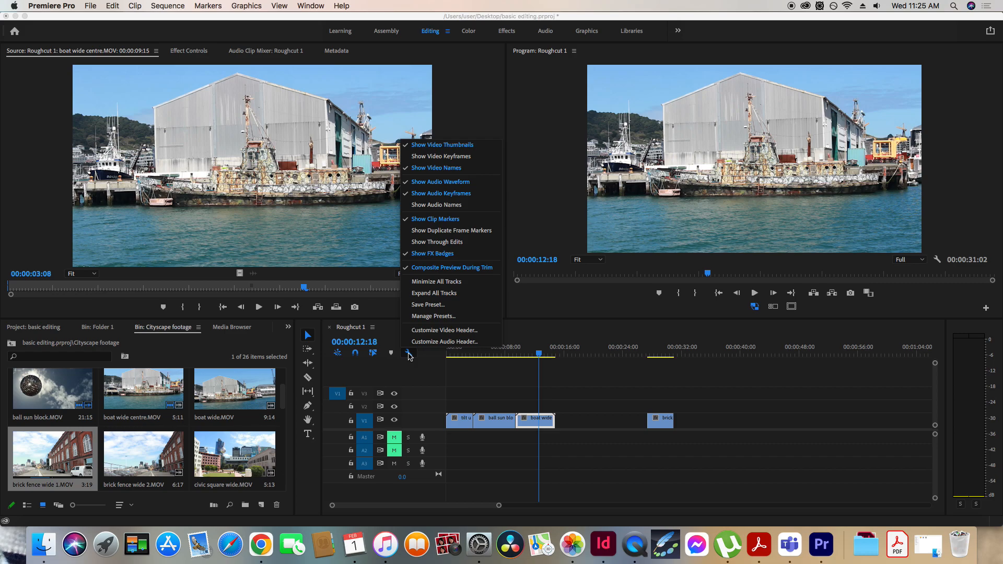
click(428, 370)
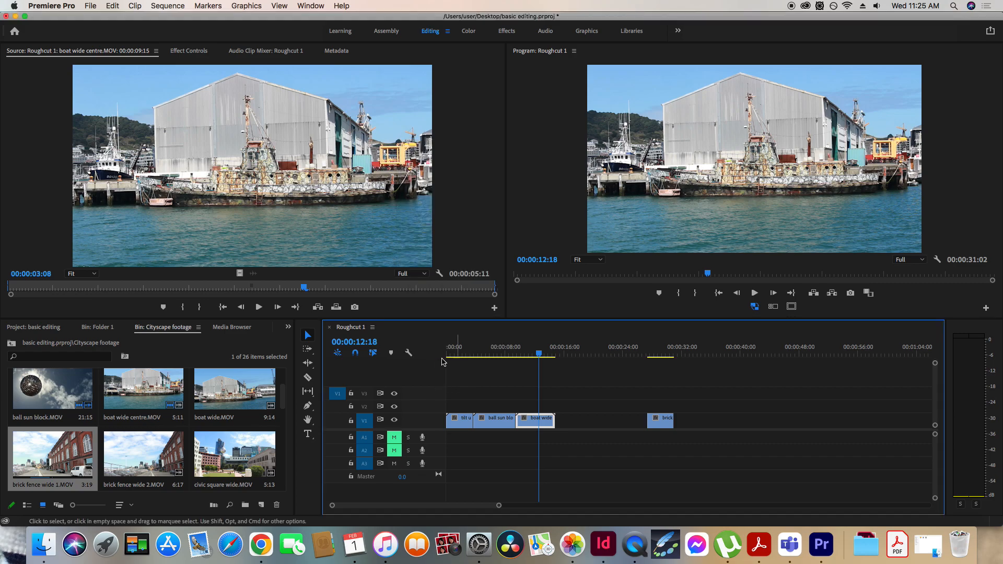
- Scrub the playhead back from boat wide centre.MOV to 00:00:06:14 over ball sun block.MOV
mouse_move(532, 356)
mouse_down()
mouse_move(521, 355)
mouse_move(543, 355)
mouse_move(483, 361)
mouse_move(534, 360)
mouse_up()
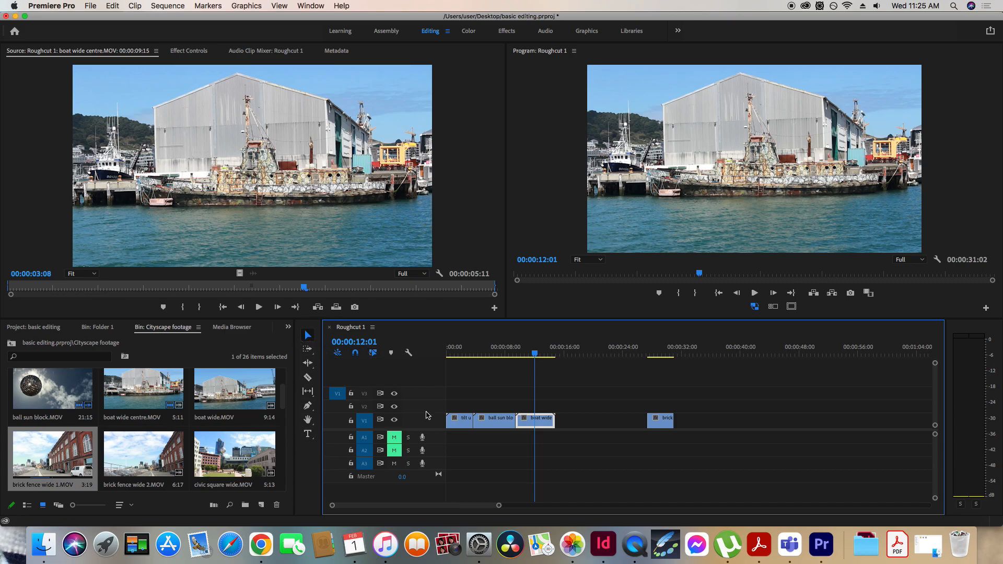
drag(536, 356, 496, 358)
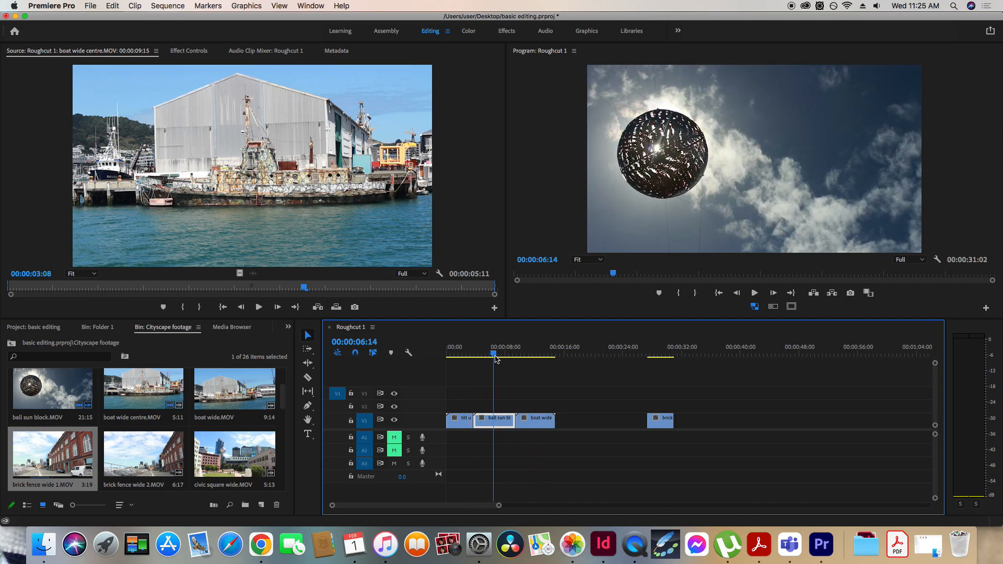